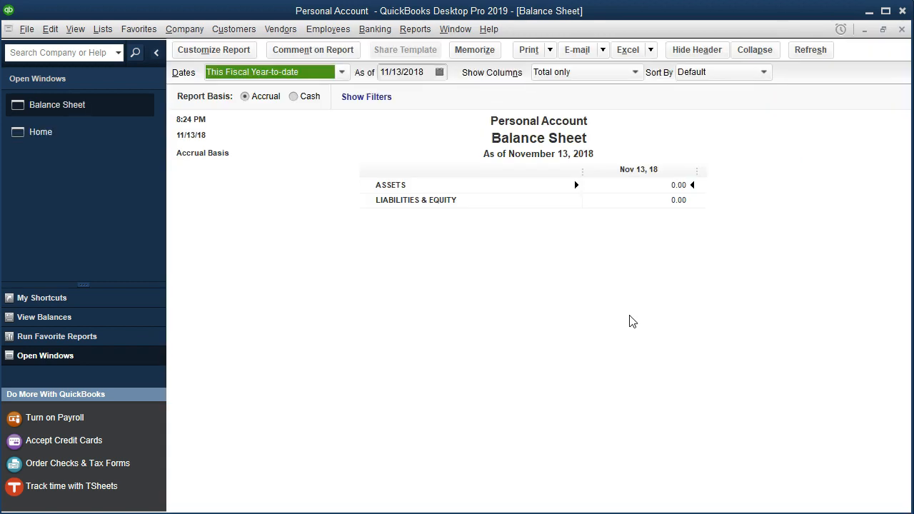
# - Customize the balance sheet to a custom date range from 01/01/2020 to 12/31/2020
pyautogui.click(245, 51)
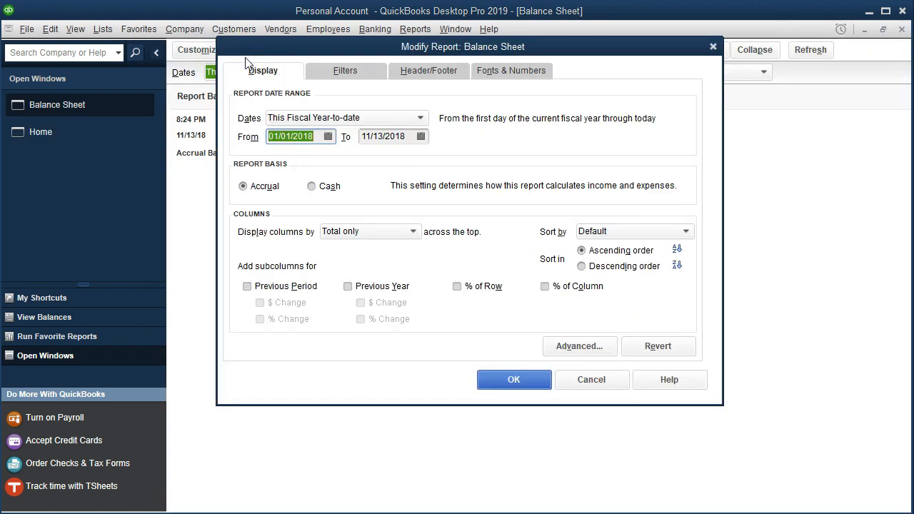
pyautogui.write('0')
pyautogui.write('1/01/20')
pyautogui.press('Tab')
pyautogui.write('1')
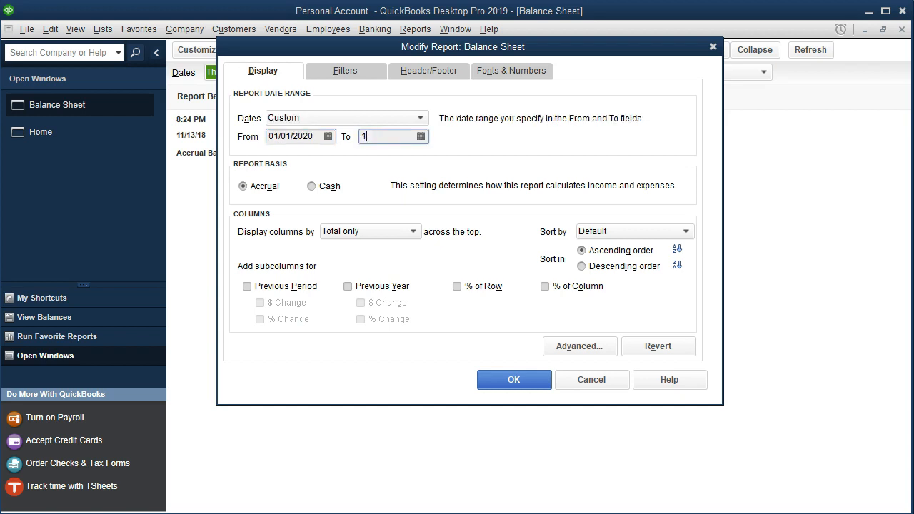
pyautogui.write('2/31/20')
pyautogui.press('Tab')
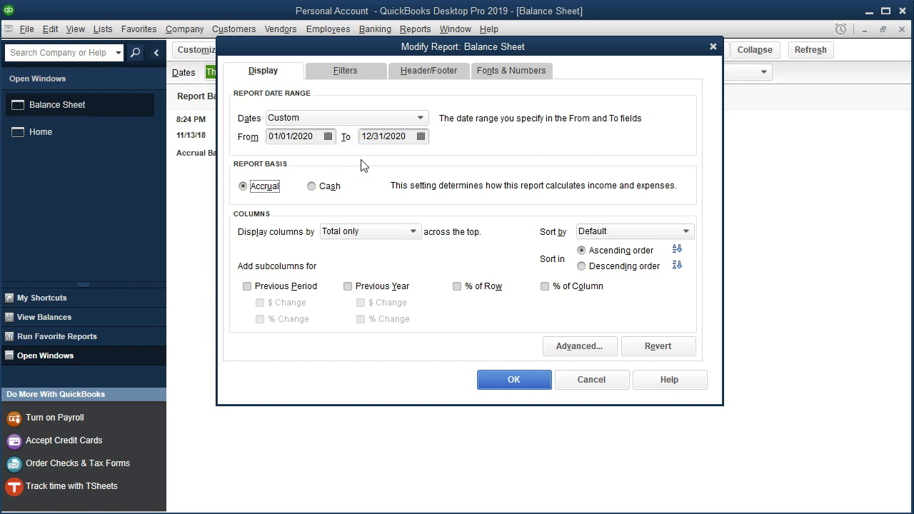
# - Enlarge the balance sheet's column label font, apply the change to all related fonts, and confirm the customization
pyautogui.click(518, 76)
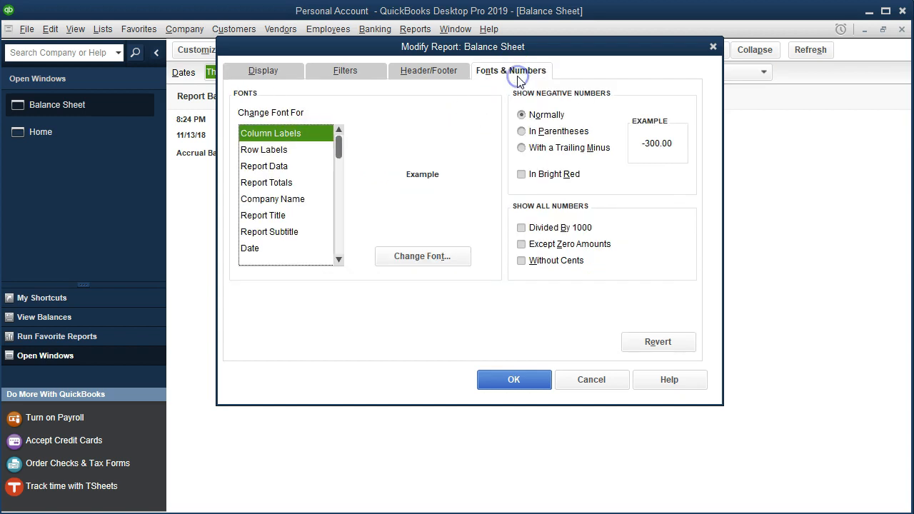
pyautogui.click(465, 257)
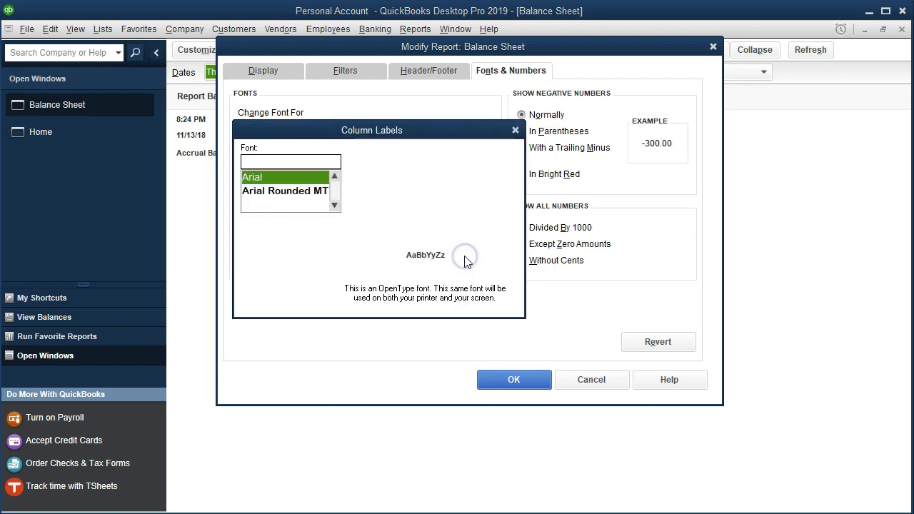
pyautogui.click(442, 204)
pyautogui.click(489, 155)
pyautogui.click(412, 124)
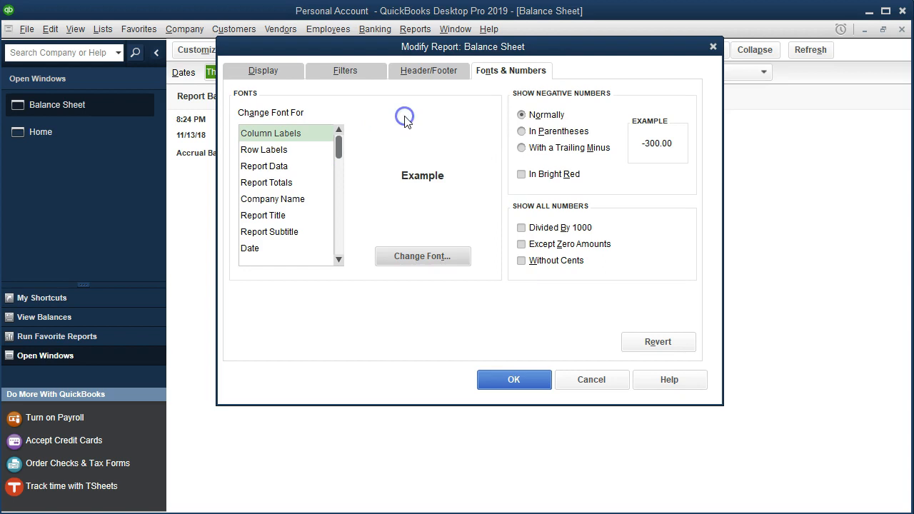
pyautogui.click(509, 380)
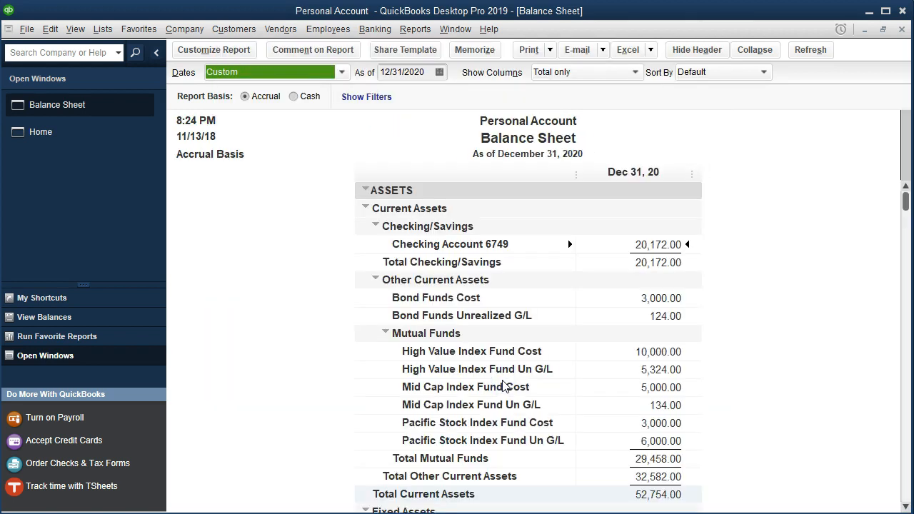
# - Review the balance sheet, then open the standard Profit & Loss report under Company & Financial reports
pyautogui.scroll(-2, 503, 385)
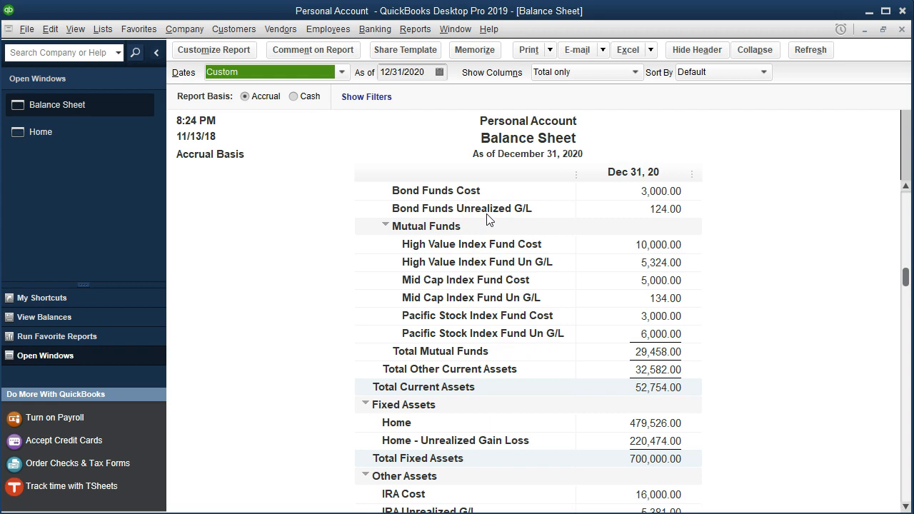
pyautogui.click(415, 29)
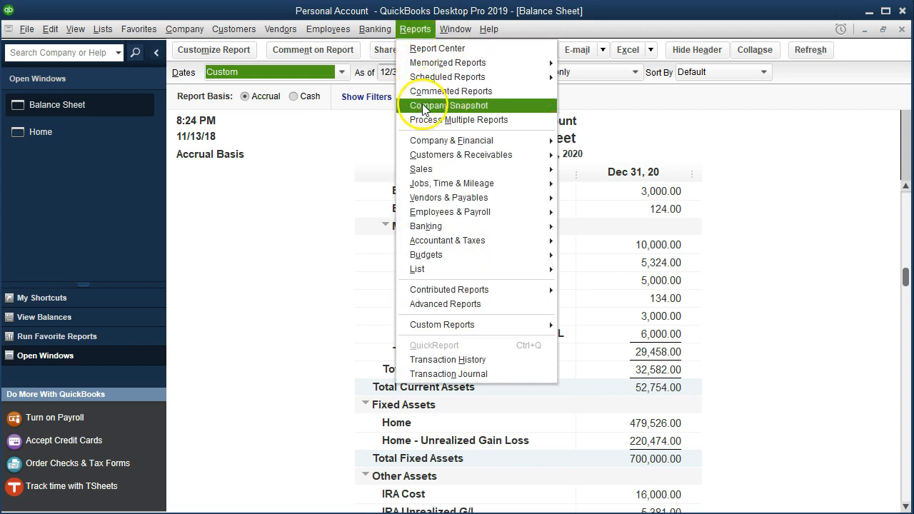
pyautogui.moveTo(435, 143)
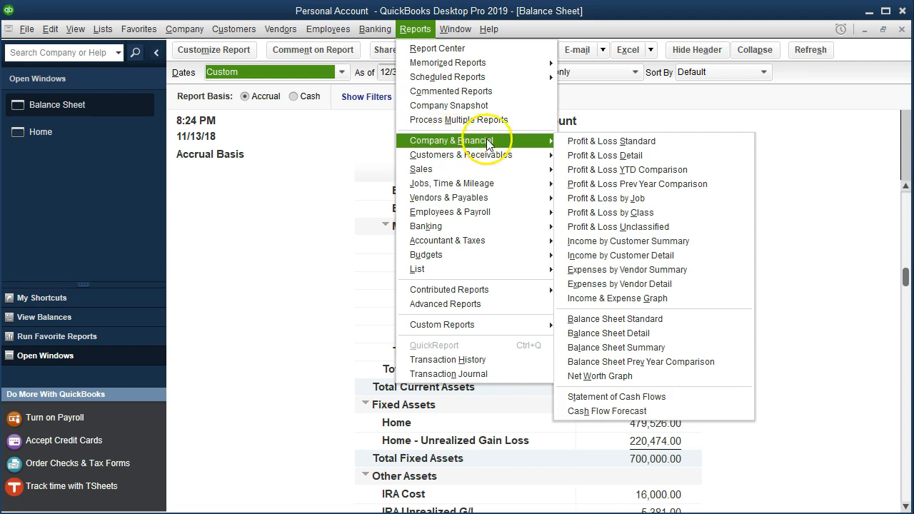
pyautogui.click(570, 142)
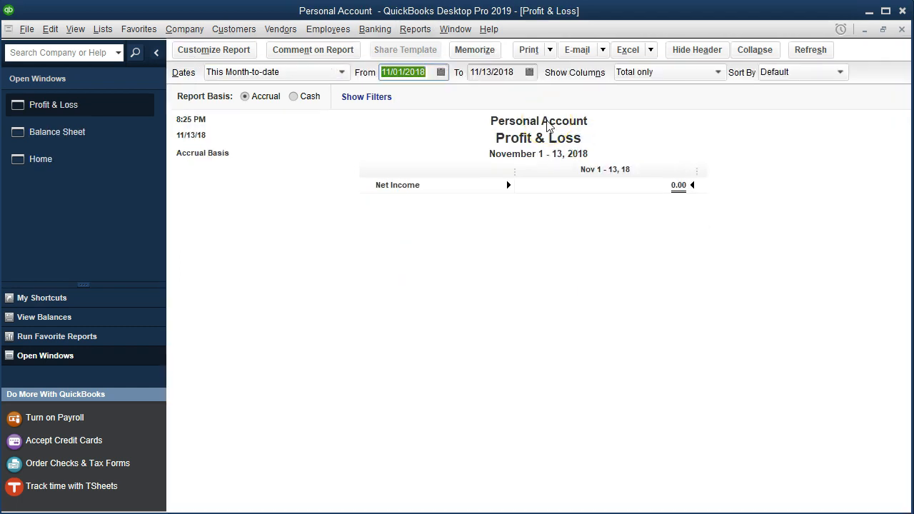
# - Set the Profit & Loss date range from 01/01/2020 to 12/31/2020
pyautogui.write('01/01/20')
pyautogui.press('Tab')
pyautogui.write('1231')
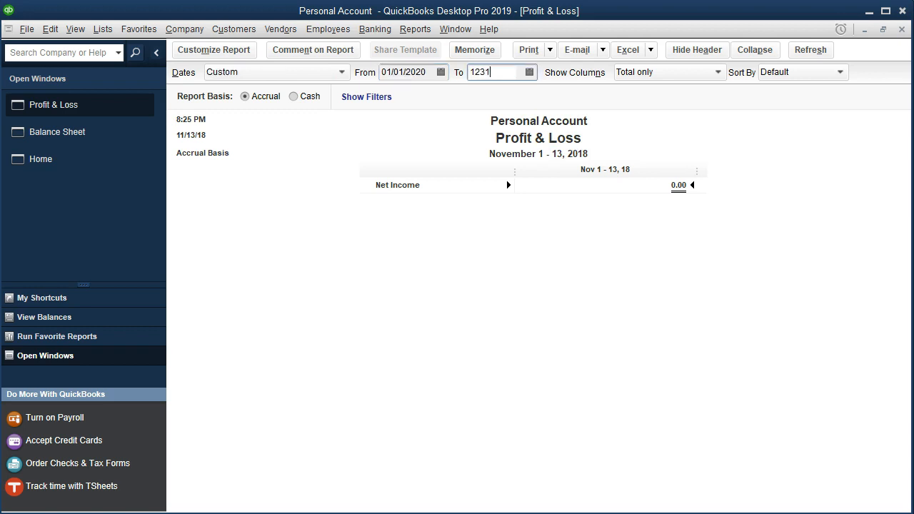
pyautogui.press('Tab')
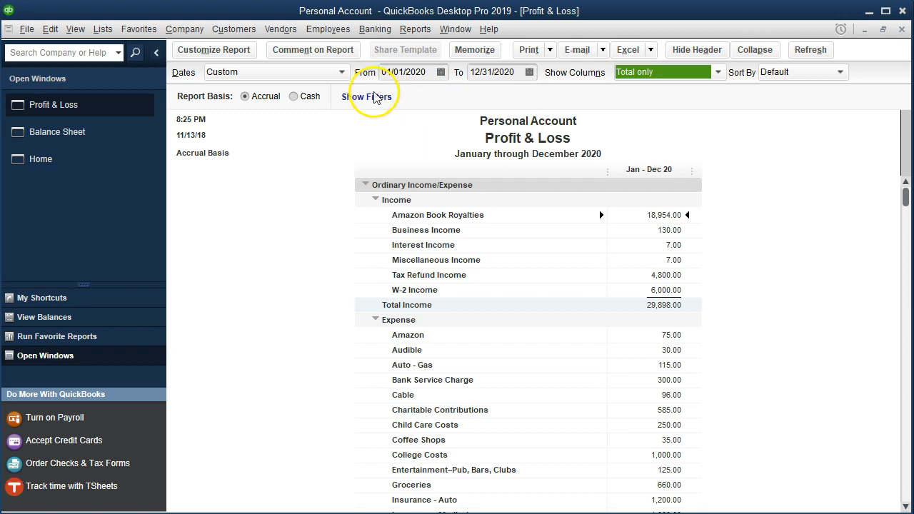
# - Set the Profit & Loss column label font to Arial Bold size 11, applying it to all related fonts
pyautogui.click(249, 58)
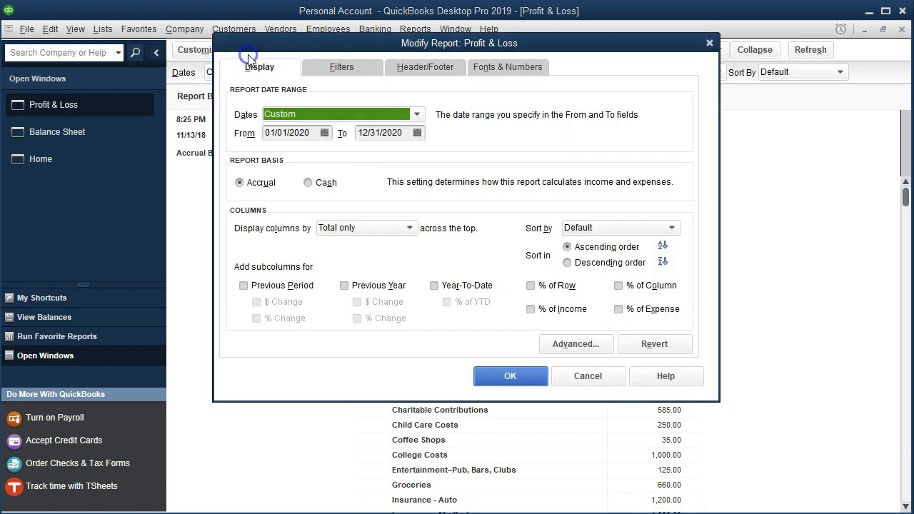
pyautogui.click(482, 72)
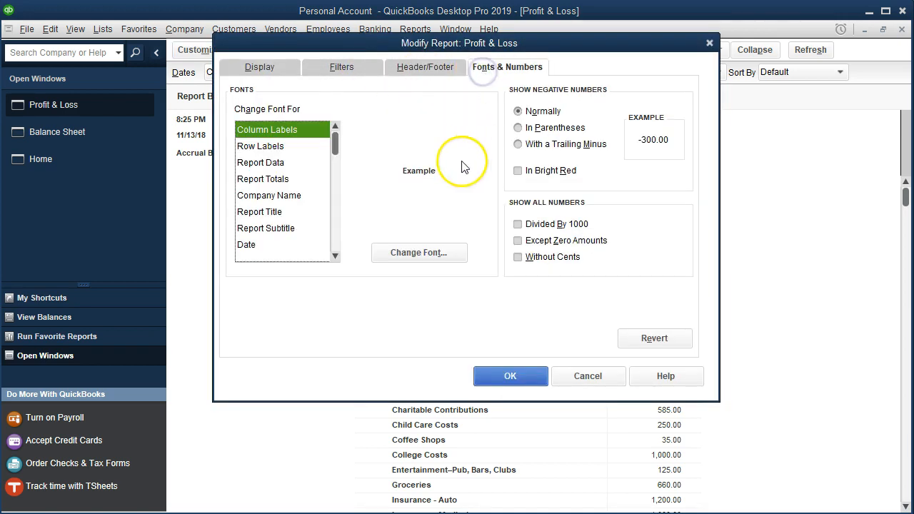
pyautogui.click(442, 254)
pyautogui.click(433, 191)
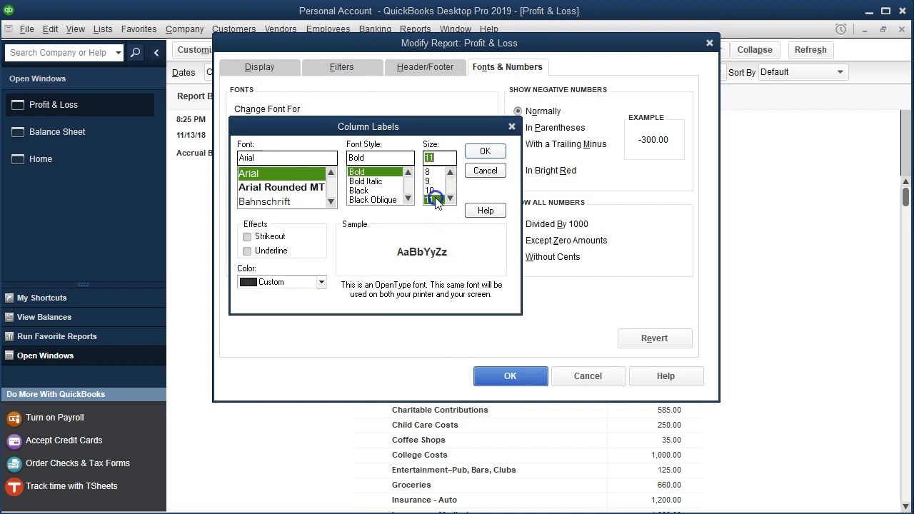
pyautogui.click(484, 152)
pyautogui.click(393, 112)
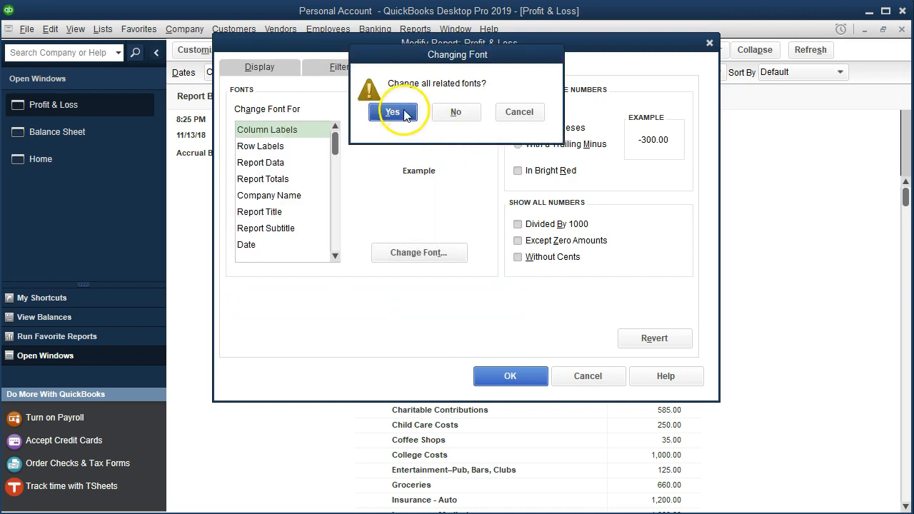
pyautogui.click(503, 376)
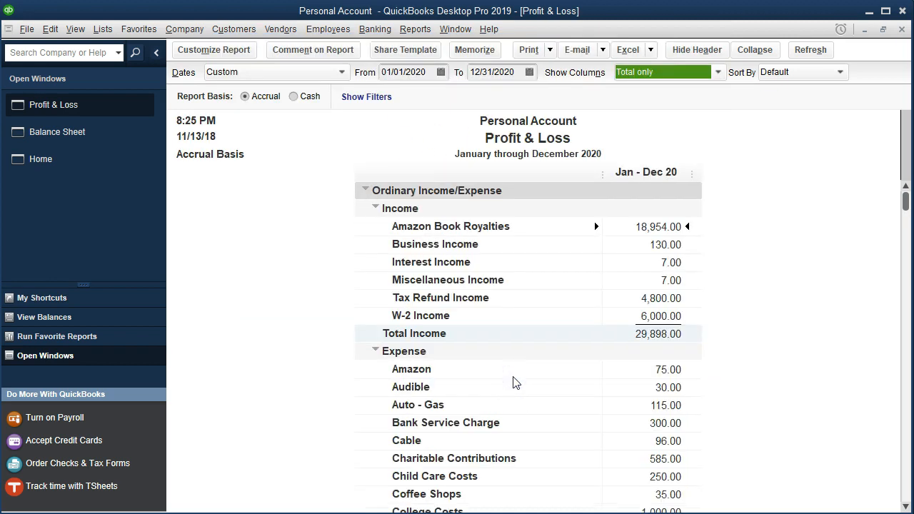
# - Drill down into the Mortgage Expense total to show its transaction detail
pyautogui.scroll(-4, 513, 379)
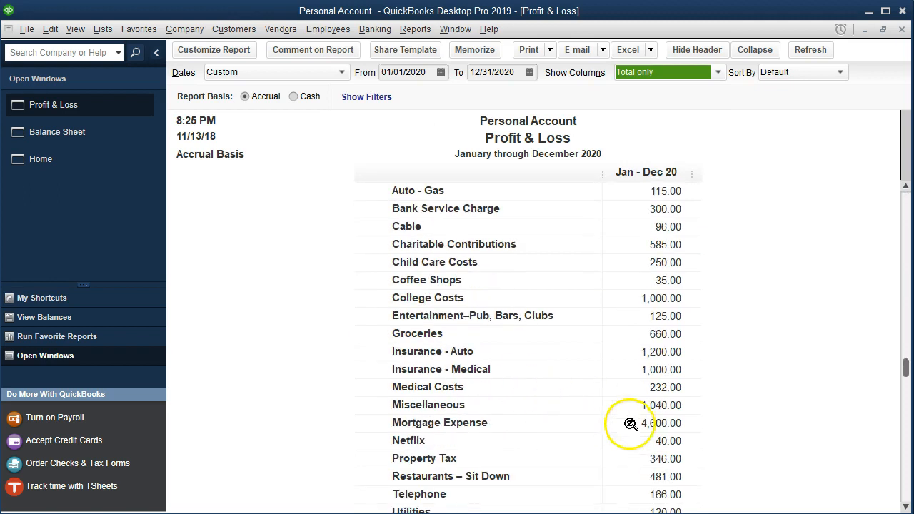
pyautogui.click(648, 425)
pyautogui.scroll(-1, 582, 438)
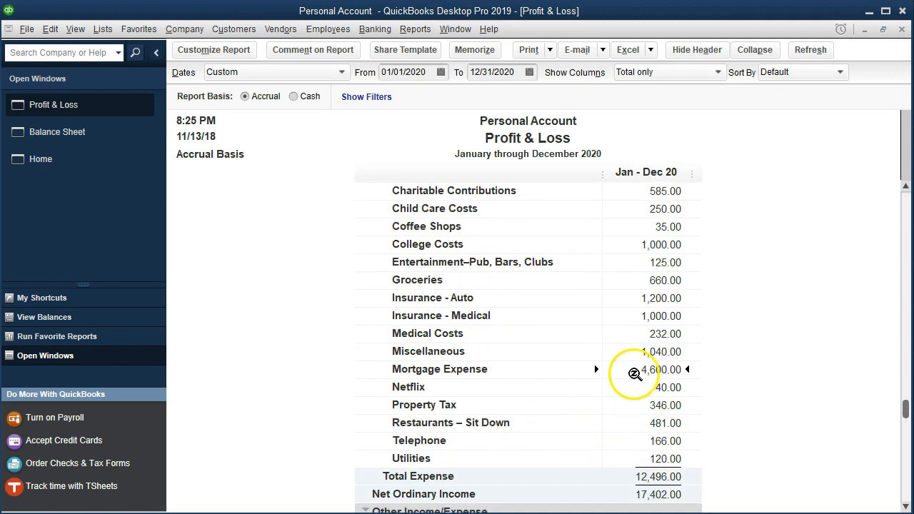
pyautogui.doubleClick(634, 370)
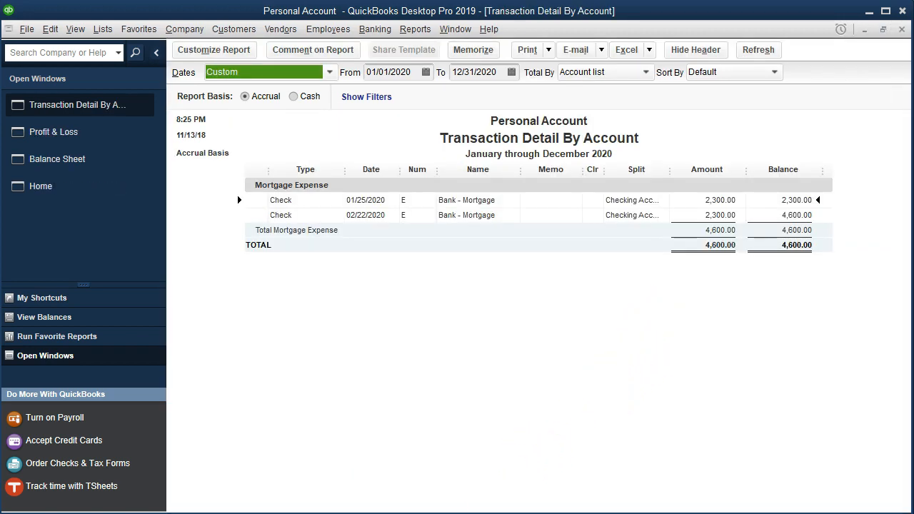
# - Switch to Excel and scroll down through the loan amortization table on the Home (2) sheet
pyautogui.hotkey('alt', 'Tab')
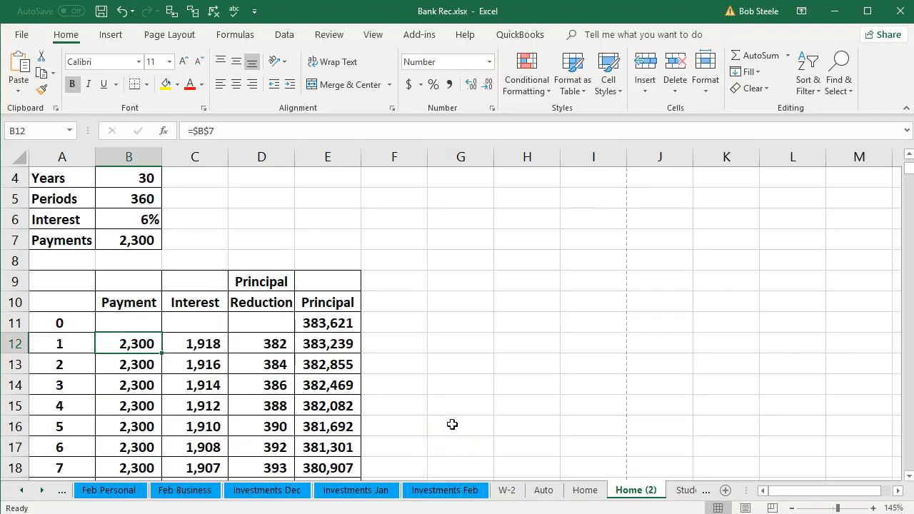
pyautogui.scroll(-6, 452, 423)
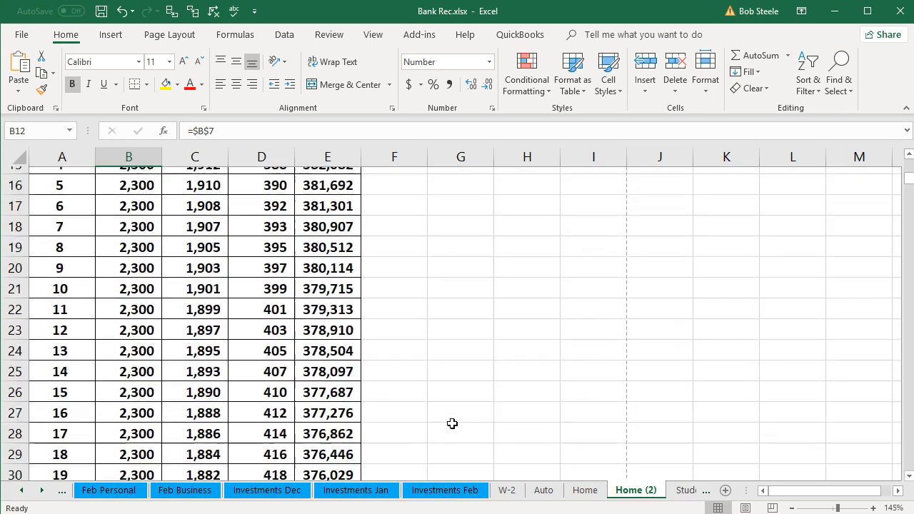
pyautogui.scroll(-8, 452, 417)
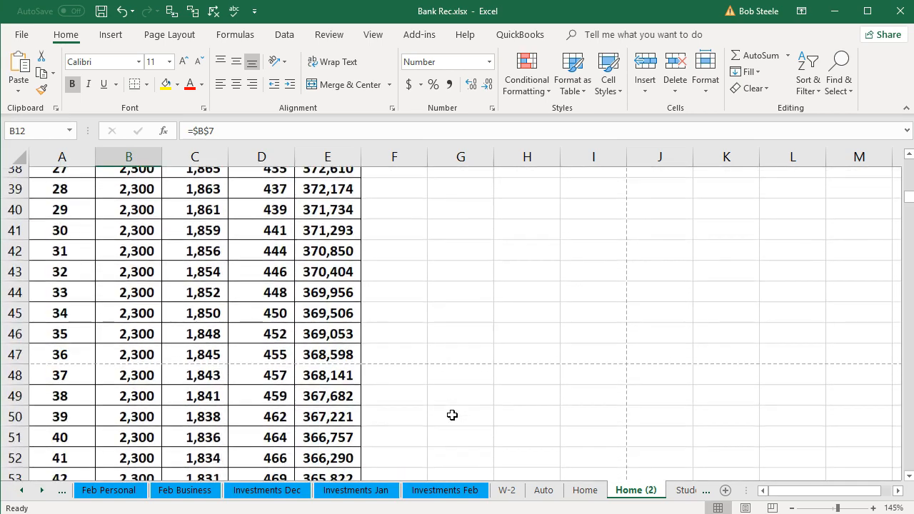
pyautogui.scroll(-8, 452, 415)
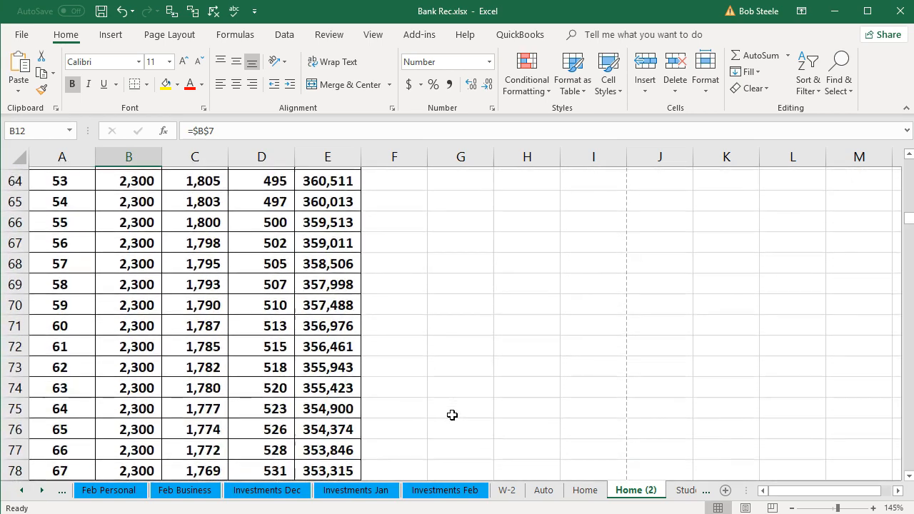
pyautogui.scroll(-9, 452, 415)
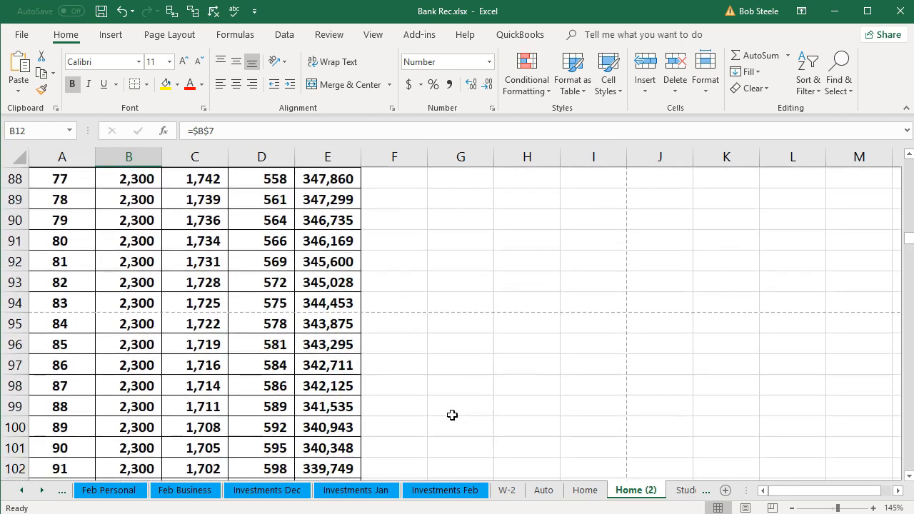
pyautogui.scroll(-8, 452, 415)
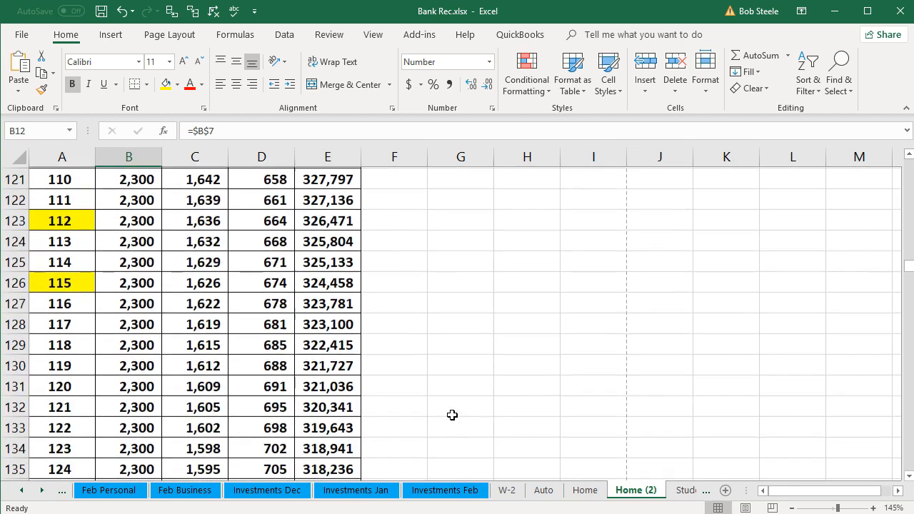
# - Select the payment 114 row and inspect the cells of the payment 112 row, including its principal formula
pyautogui.moveTo(61, 261); pyautogui.dragTo(339, 270)
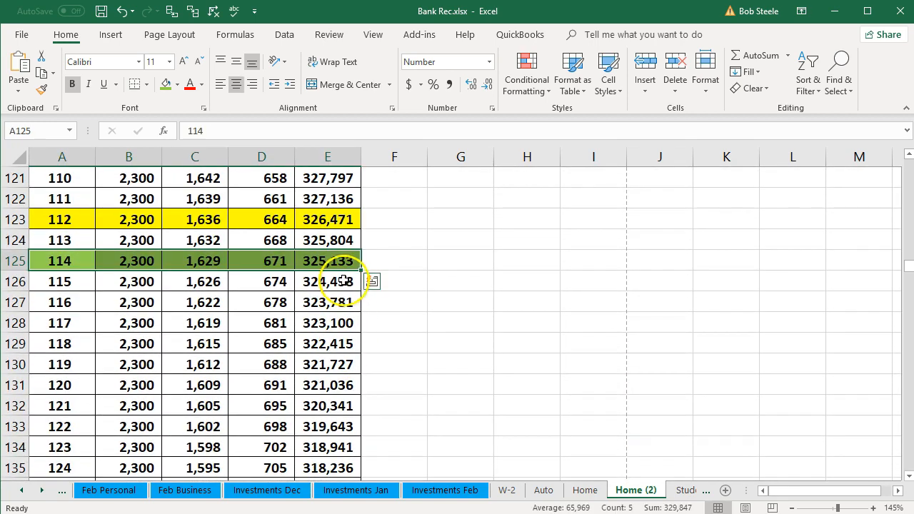
pyautogui.click(324, 223)
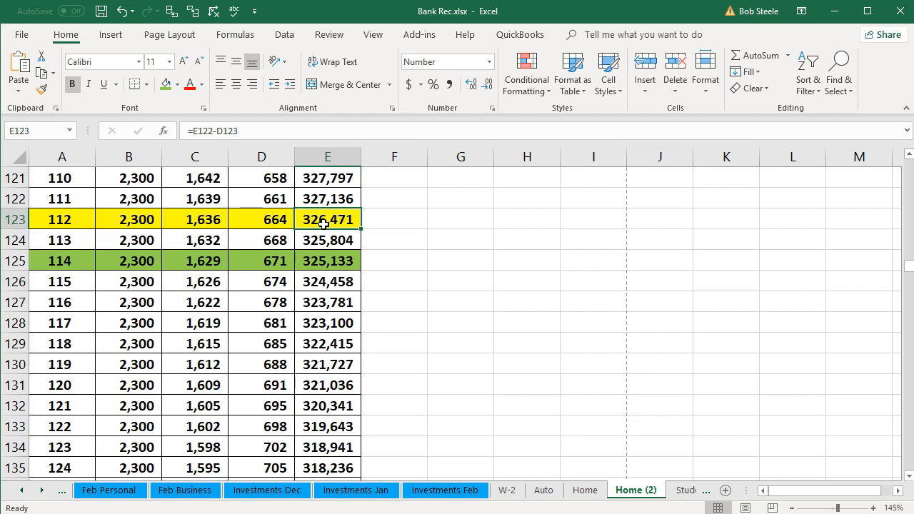
pyautogui.click(373, 223)
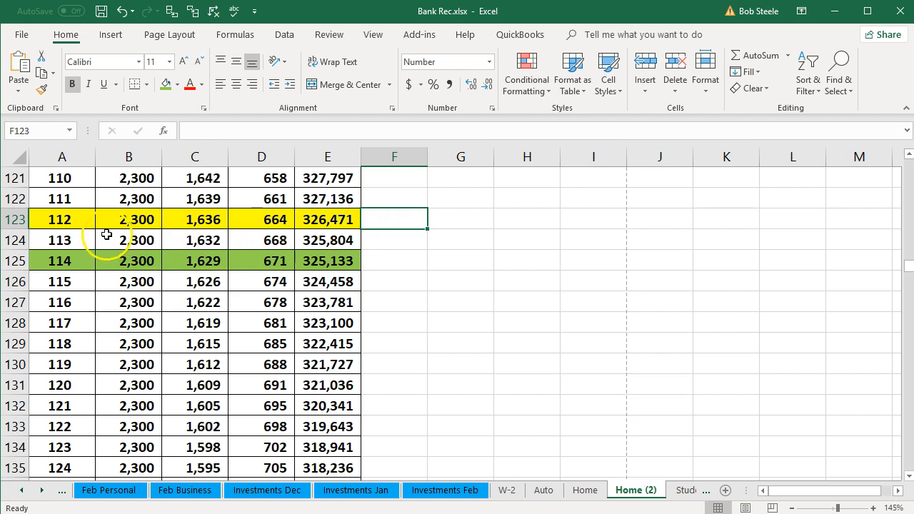
pyautogui.click(74, 224)
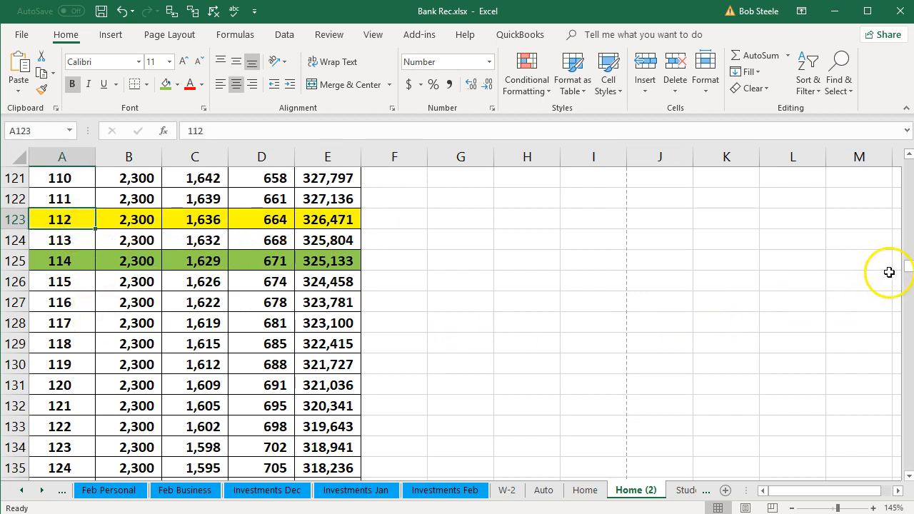
# - Freeze the amortization table's panes below the column headings, at row 11
pyautogui.moveTo(908, 270); pyautogui.dragTo(905, 165)
pyautogui.click(909, 476)
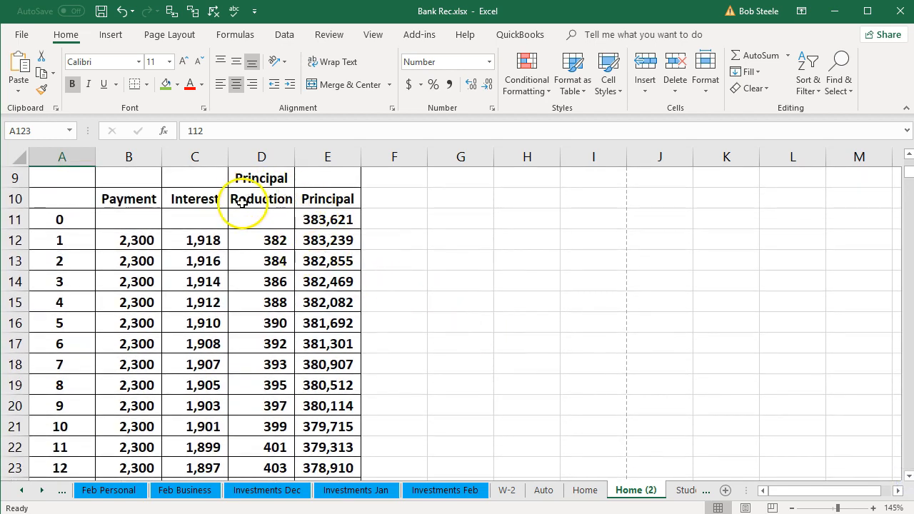
pyautogui.click(58, 222)
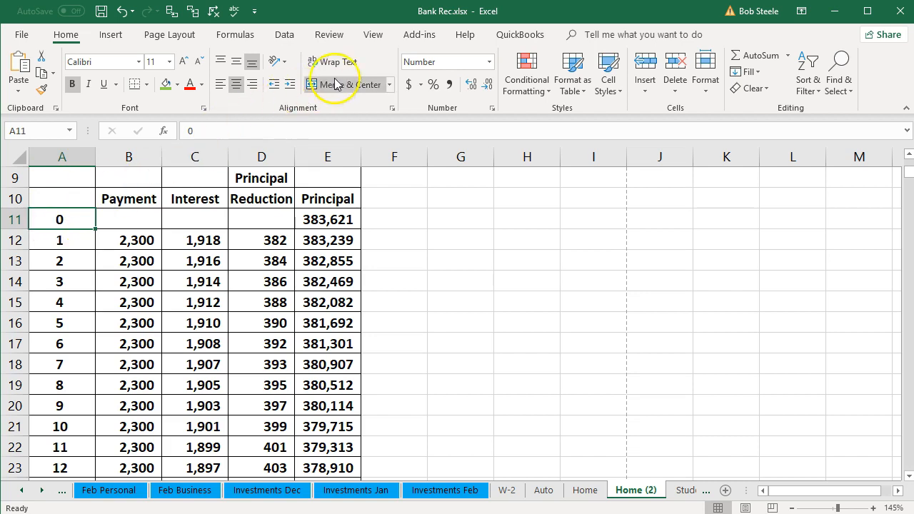
pyautogui.click(372, 35)
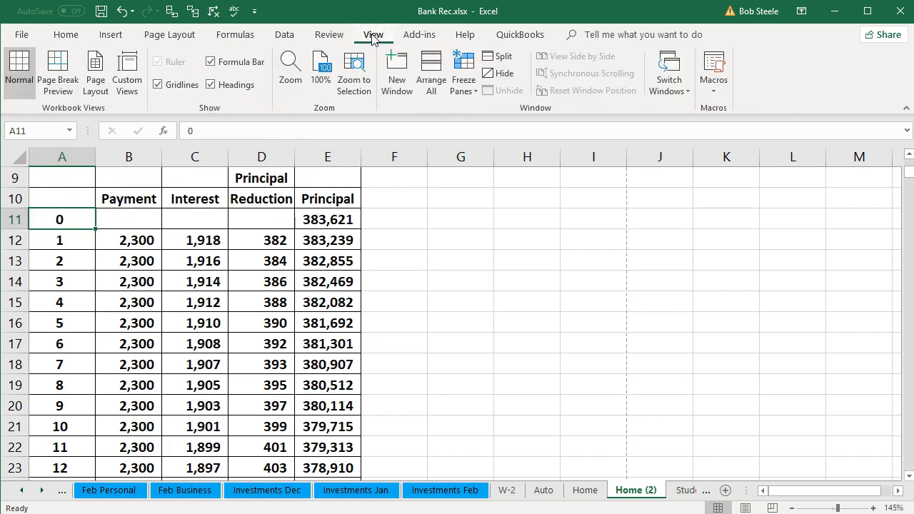
pyautogui.click(464, 84)
pyautogui.click(477, 114)
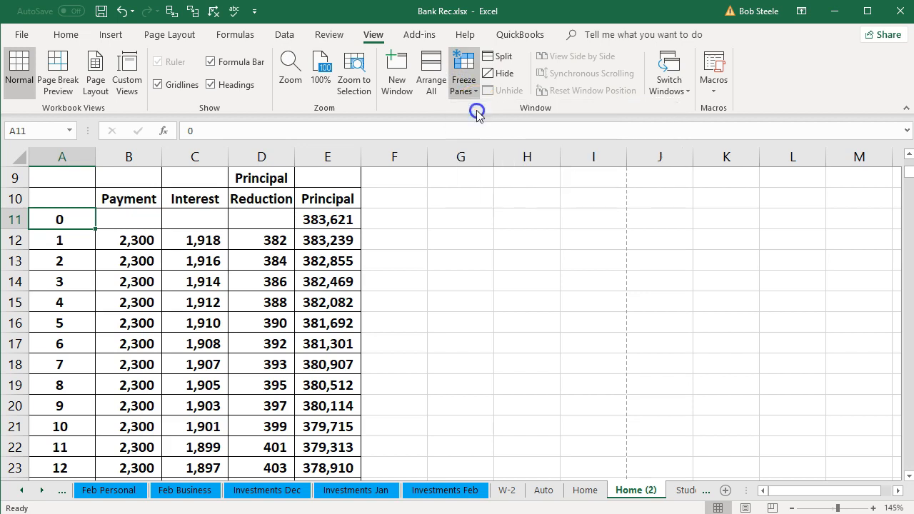
# - Inspect the cells and formulas of the payment 112 and 113 rows in the amortization table
pyautogui.scroll(-7, 275, 286)
pyautogui.scroll(-20, 272, 323)
pyautogui.scroll(4, 273, 342)
pyautogui.scroll(-1, 274, 340)
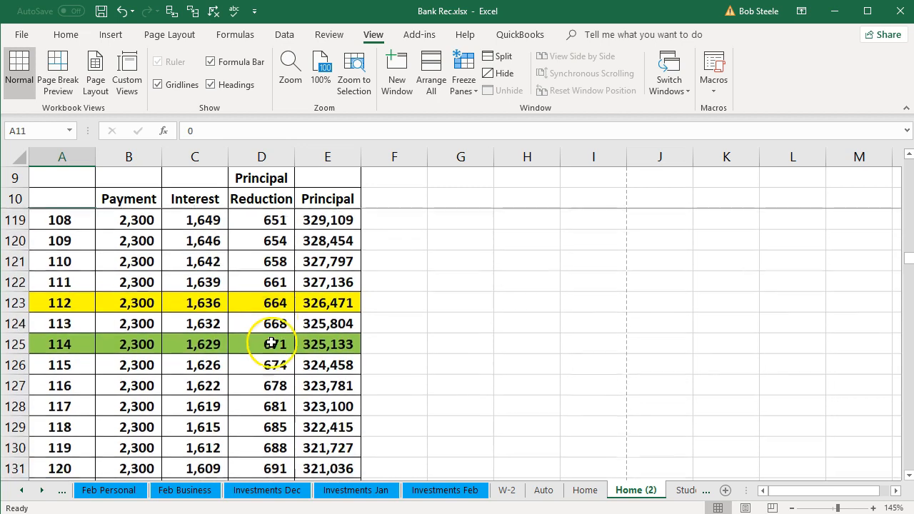
pyautogui.click(321, 305)
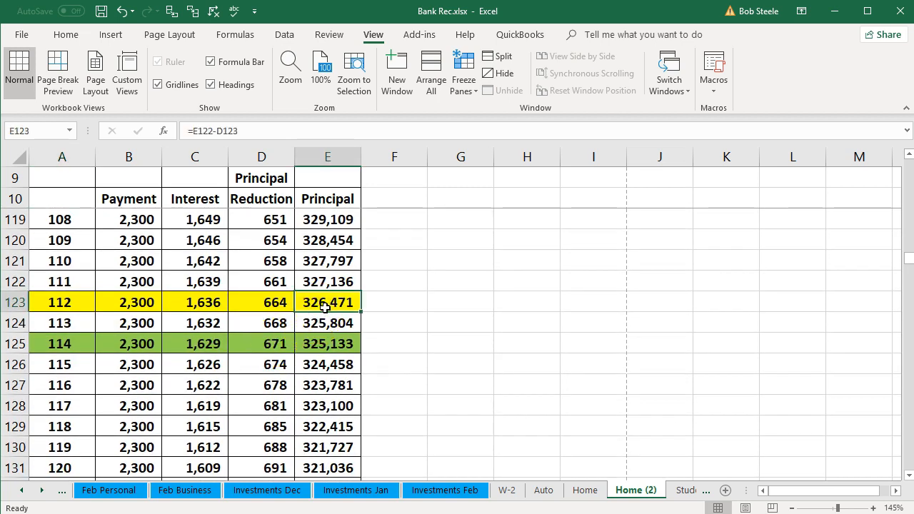
pyautogui.click(79, 306)
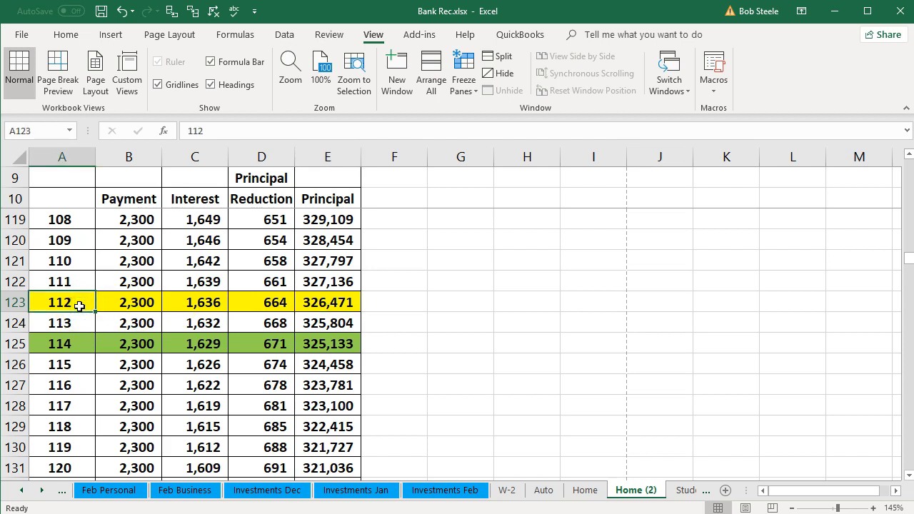
pyautogui.click(325, 303)
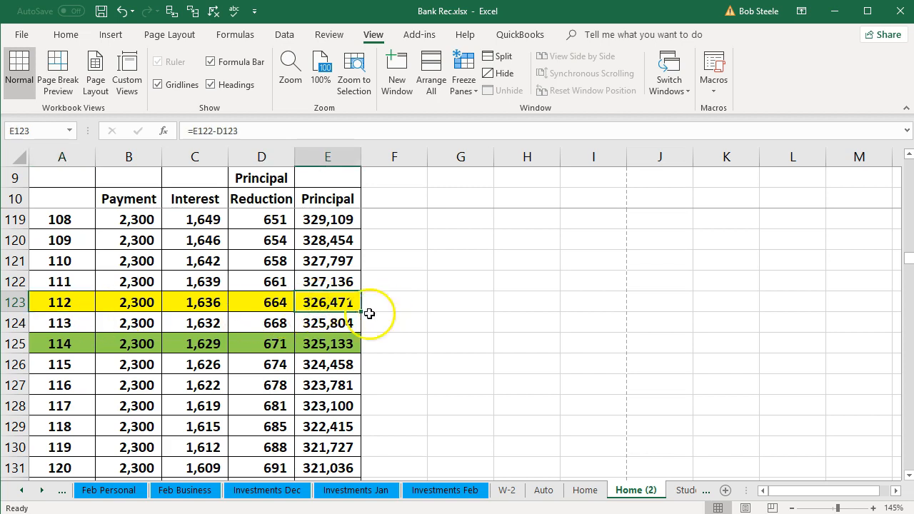
pyautogui.click(135, 323)
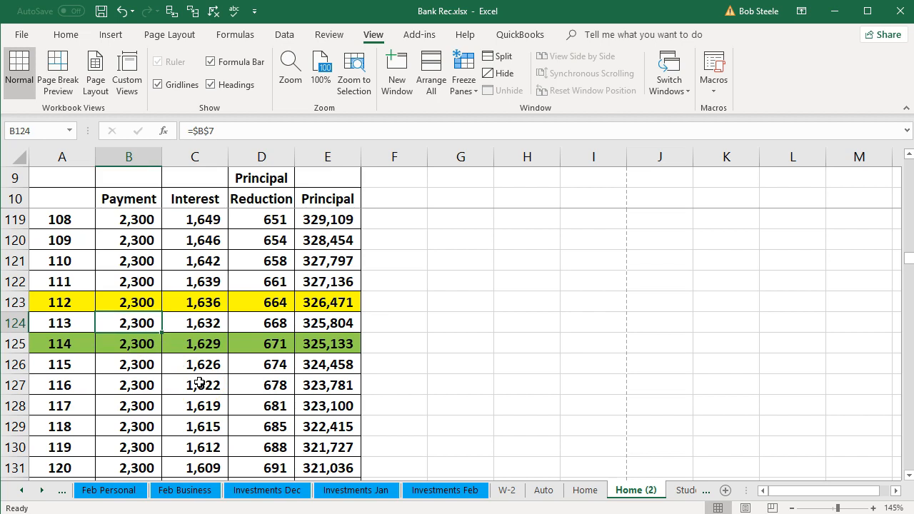
pyautogui.press('Right')
pyautogui.press('Right')
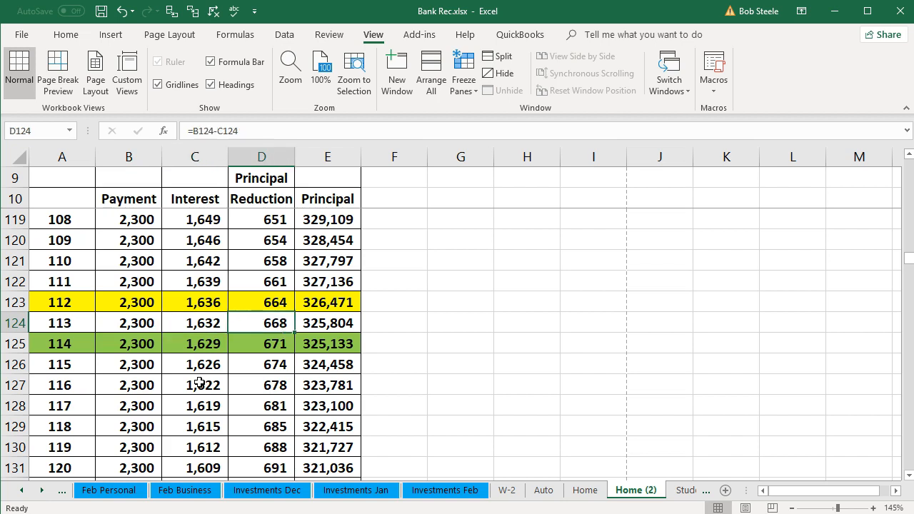
pyautogui.press('Down')
pyautogui.press('Left')
pyautogui.press('Up')
pyautogui.press('Right')
pyautogui.press('Up')
pyautogui.press('Right')
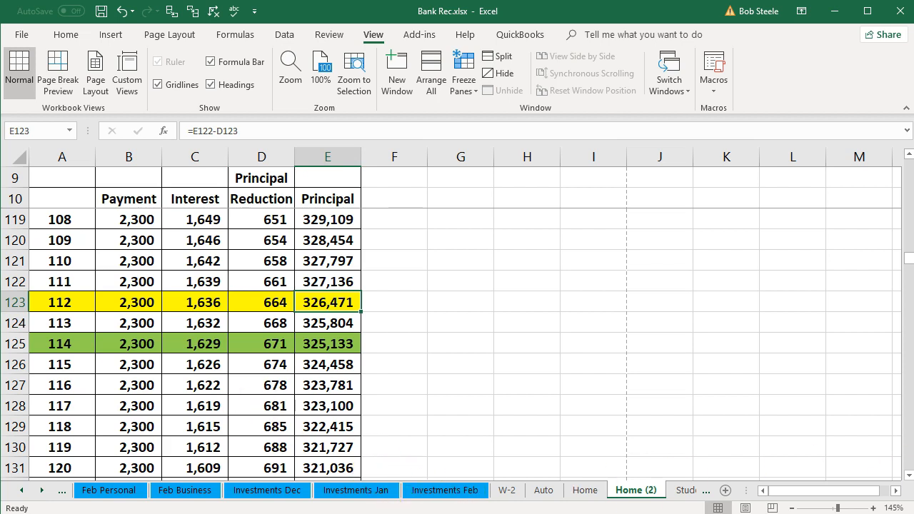
# - Switch to QuickBooks and open the Chart of Accounts
pyautogui.click(909, 476)
pyautogui.click(908, 476)
pyautogui.click(908, 476)
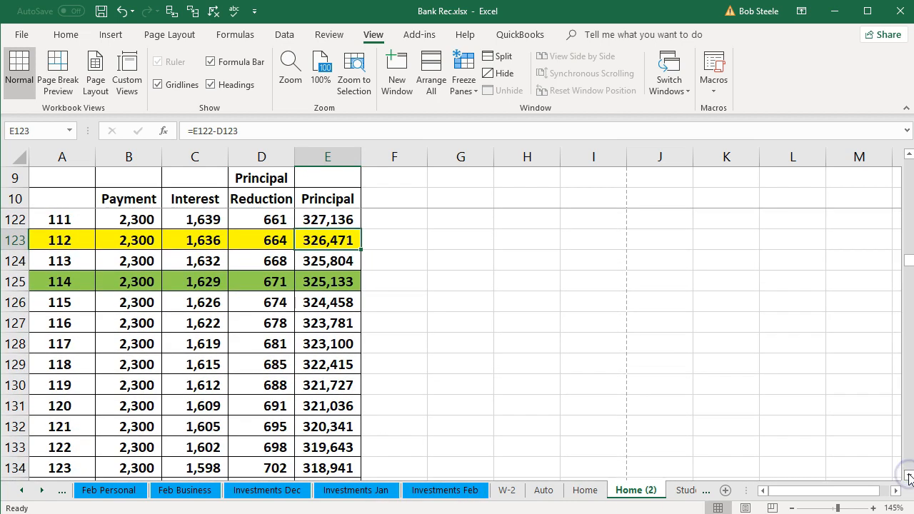
pyautogui.click(909, 476)
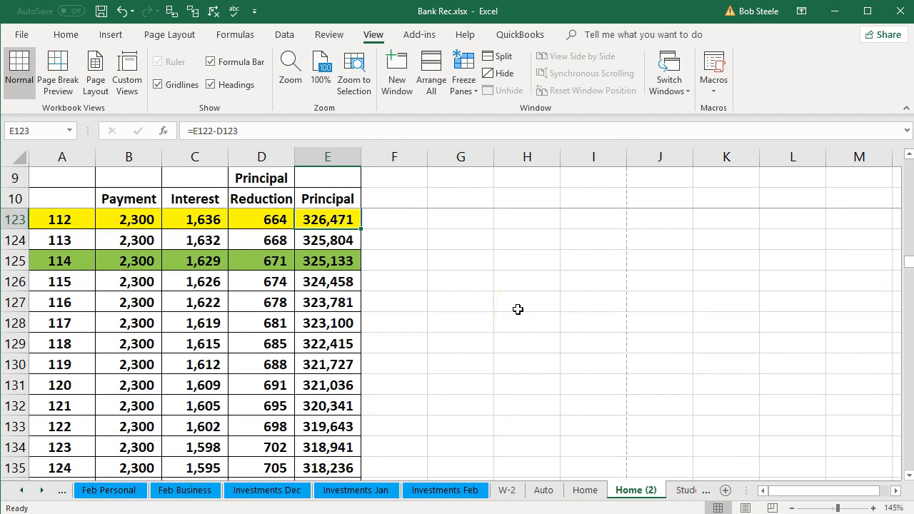
pyautogui.click(386, 222)
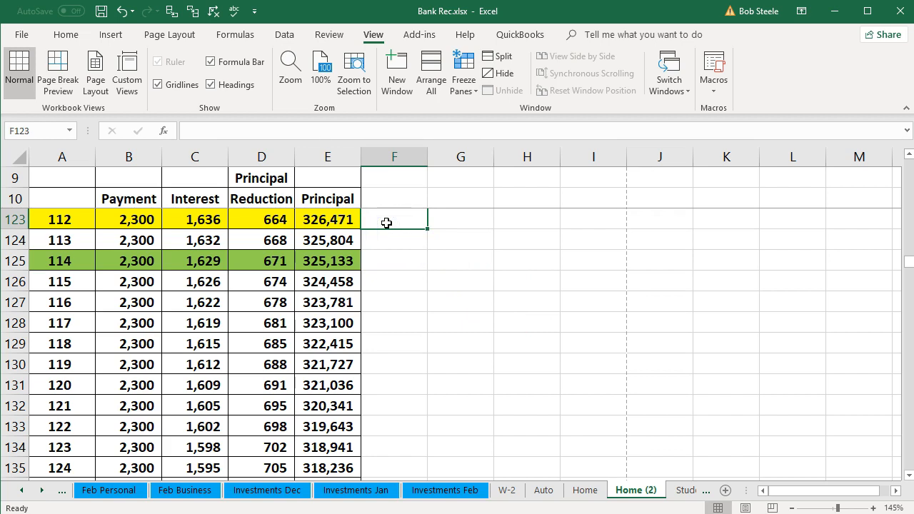
pyautogui.click(141, 513)
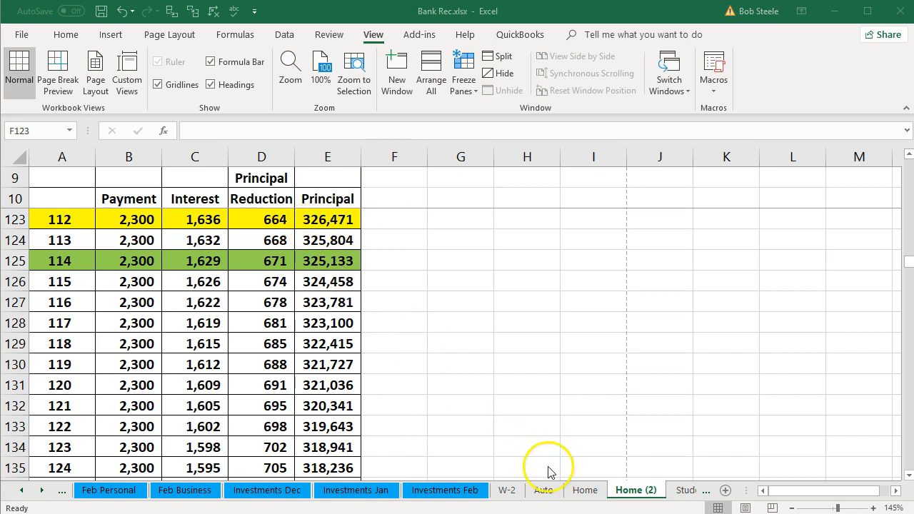
pyautogui.click(638, 494)
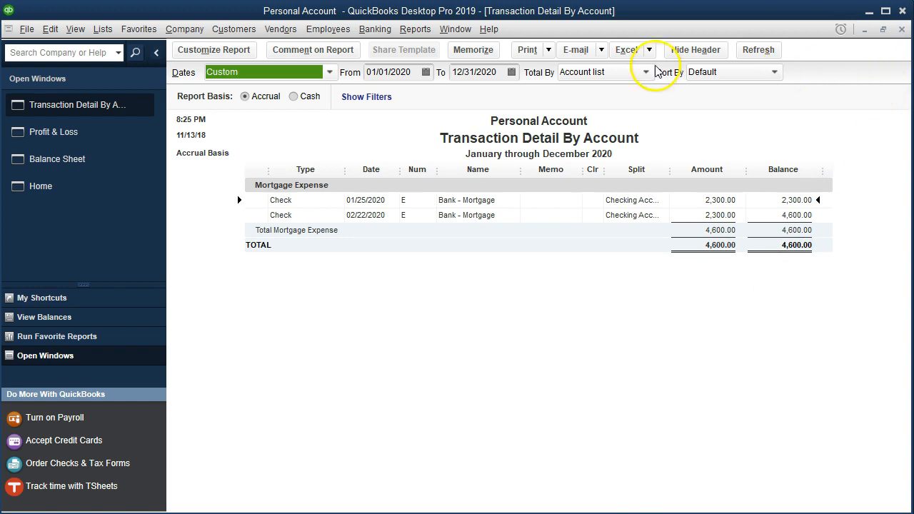
pyautogui.click(103, 28)
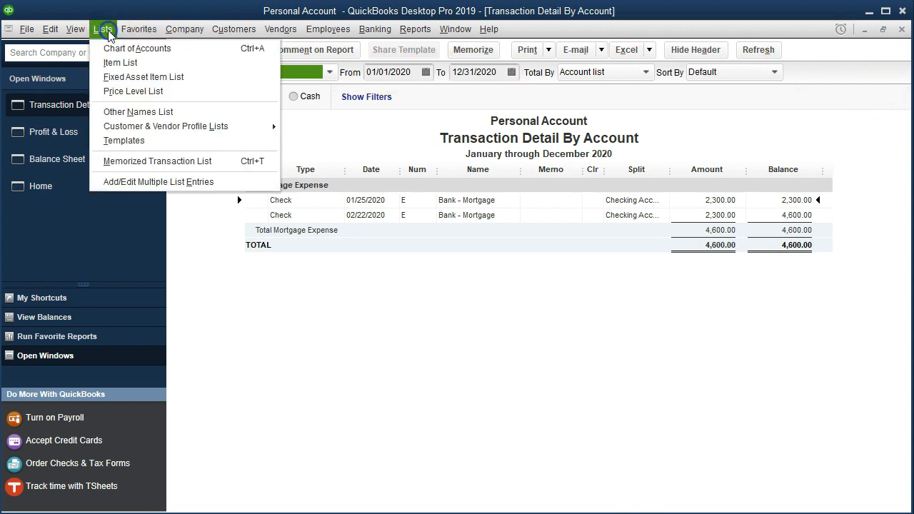
pyautogui.click(119, 47)
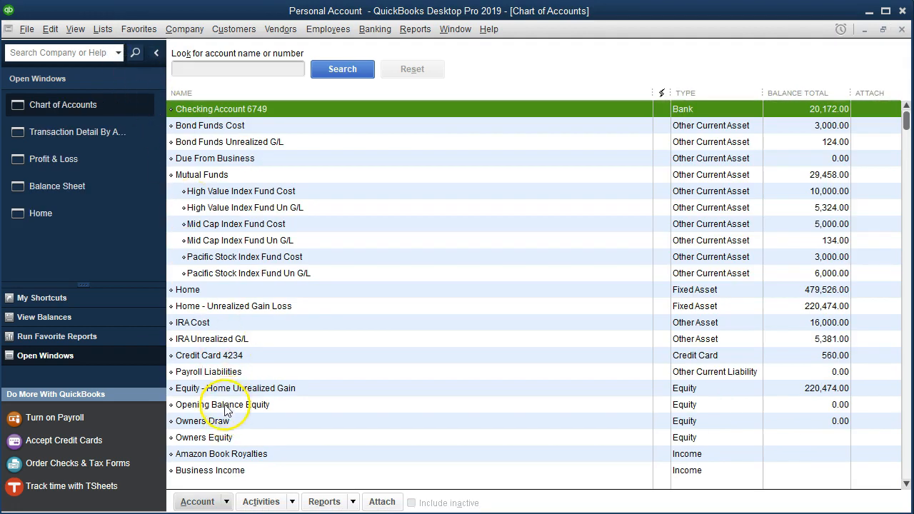
# - Create a new Loan account named Loan - Home 8476
pyautogui.click(225, 505)
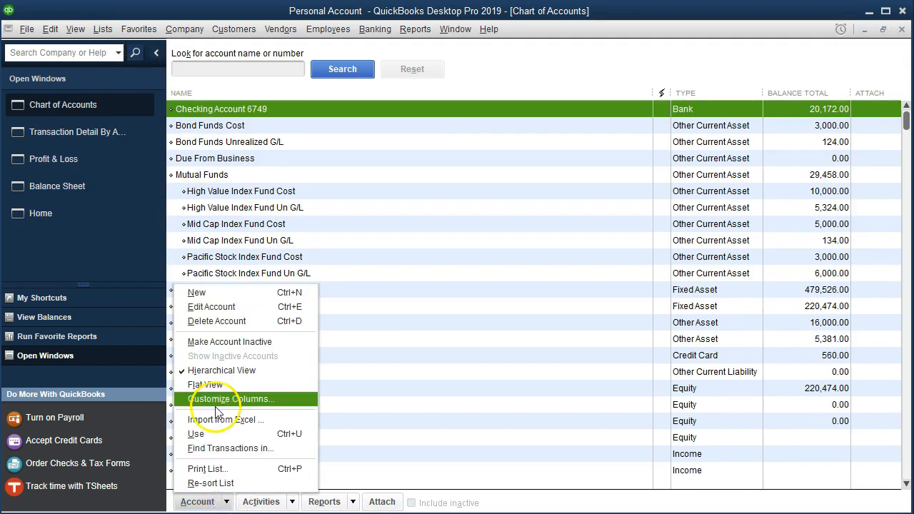
pyautogui.click(197, 295)
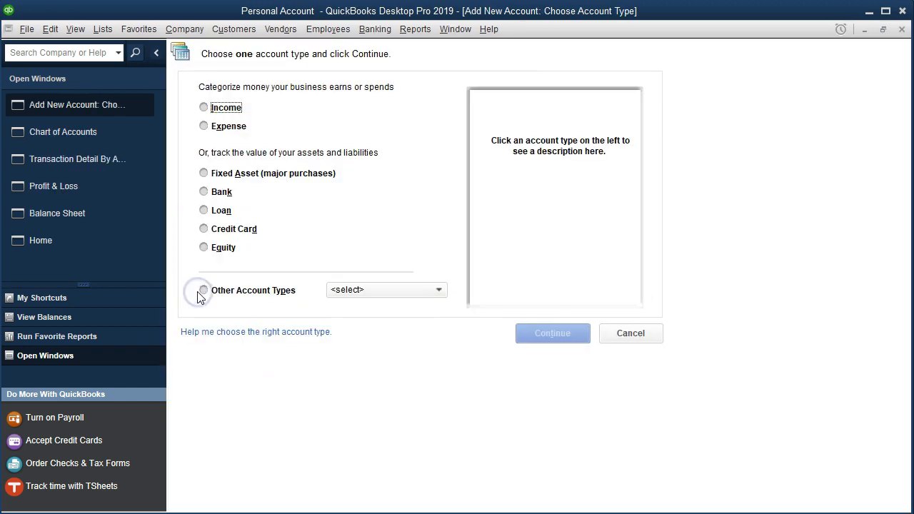
pyautogui.click(204, 212)
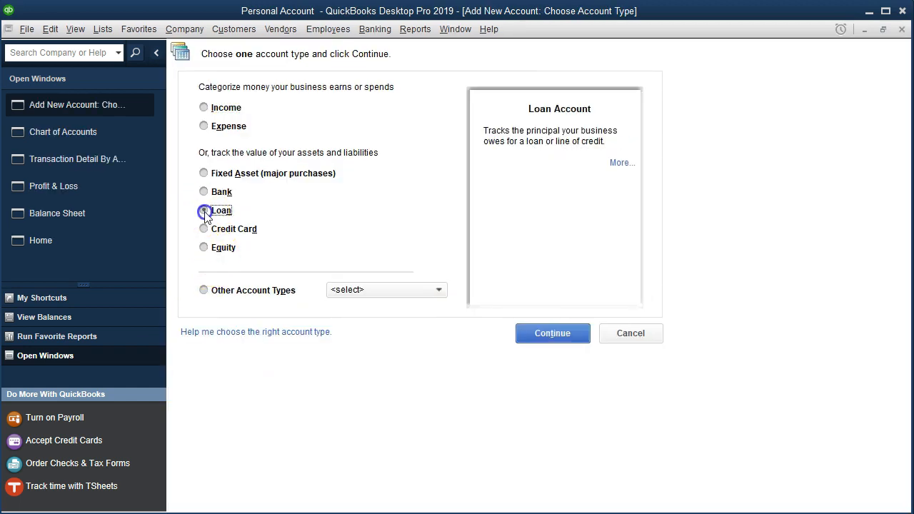
pyautogui.click(552, 334)
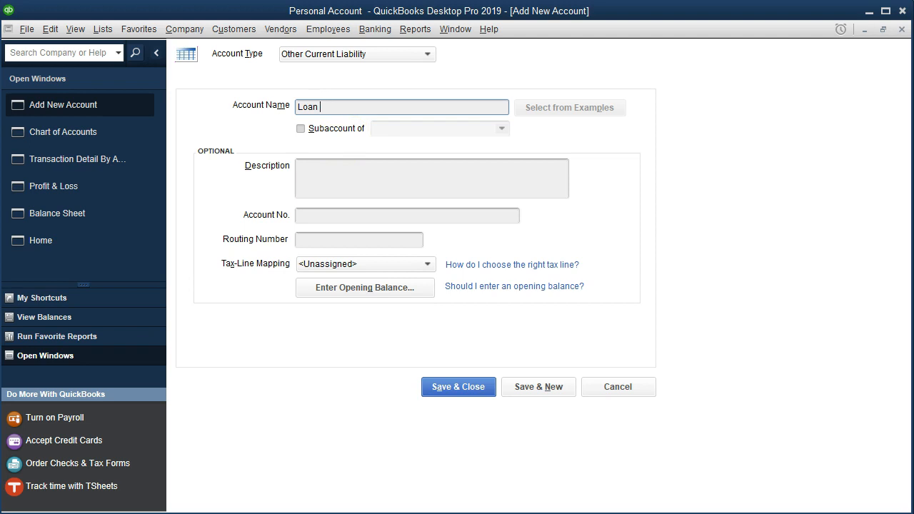
pyautogui.write('Home 8476')
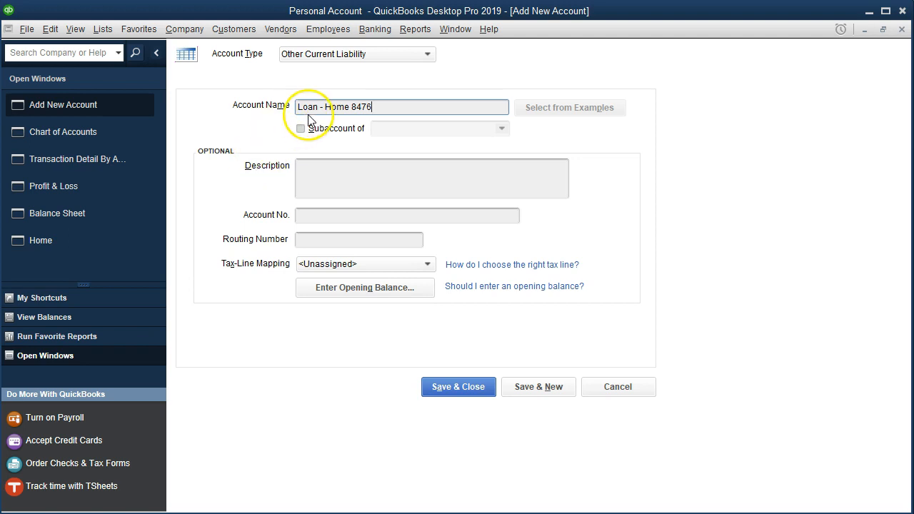
pyautogui.click(452, 393)
pyautogui.click(451, 393)
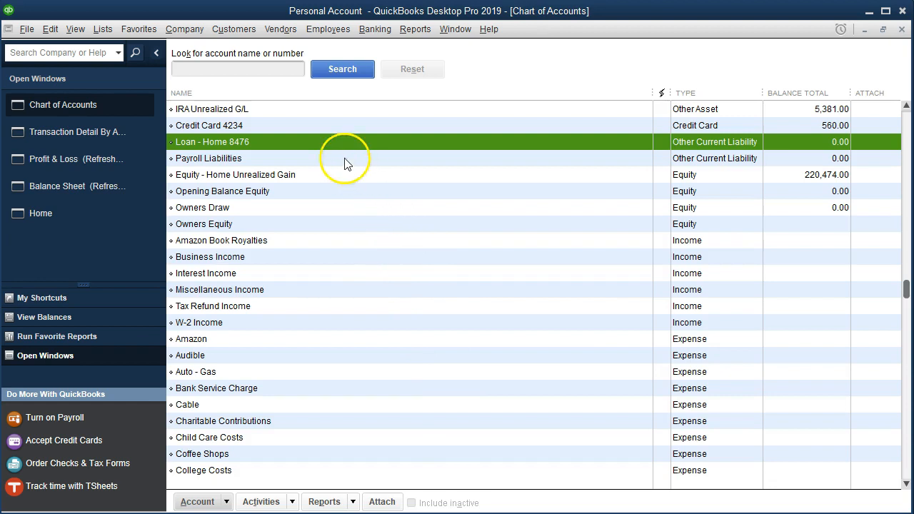
# - Open the Loan - Home 8476 register and date a new entry 12/31/2020
pyautogui.rightClick(335, 142)
pyautogui.doubleClick(334, 143)
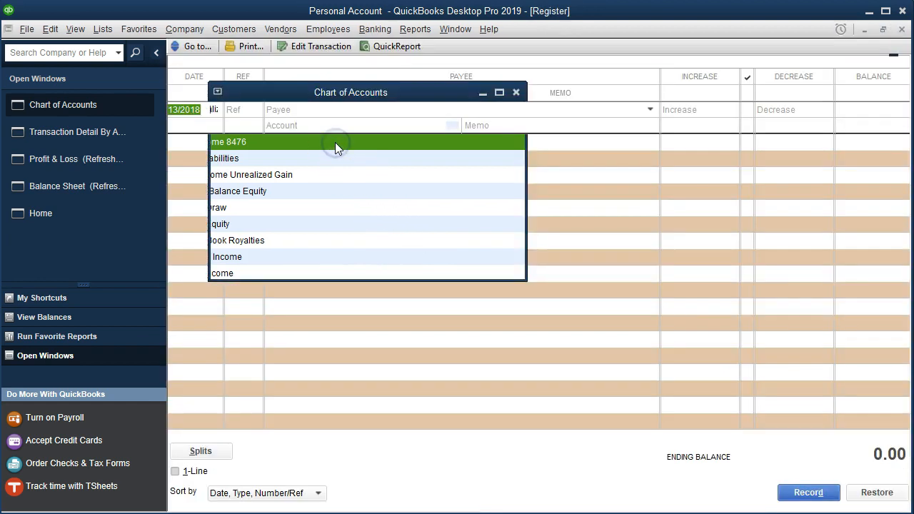
pyautogui.write('123118')
pyautogui.press('Tab')
pyautogui.press('Tab')
pyautogui.press('Tab')
pyautogui.press('Tab')
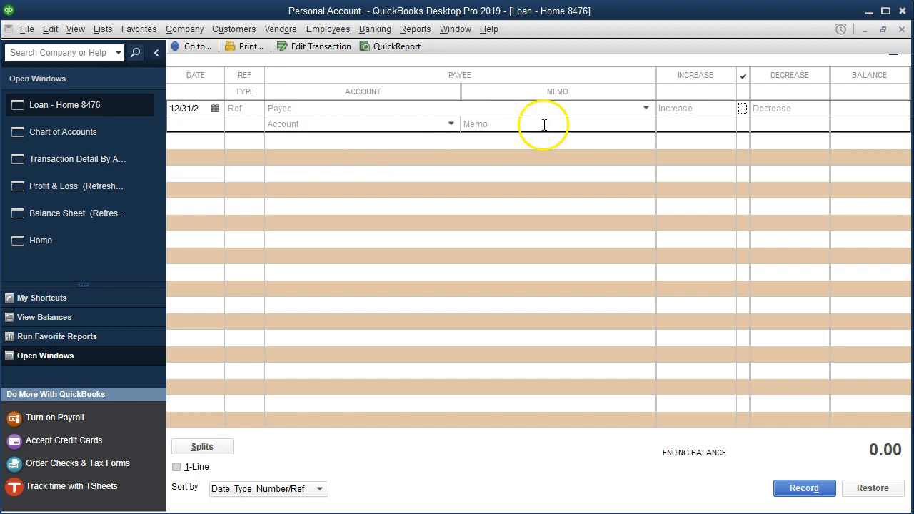
# - Enter an increase of 326,471.00 in the new register entry
pyautogui.click(700, 112)
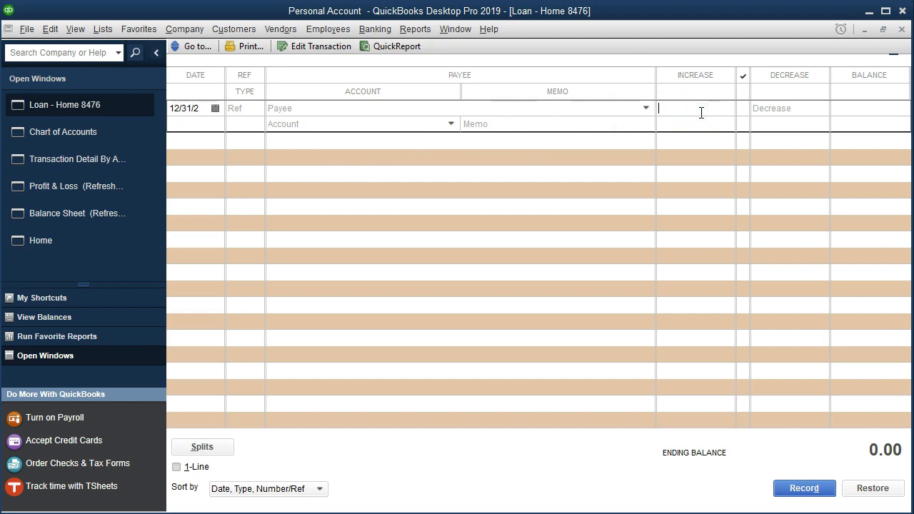
pyautogui.write('326,471')
pyautogui.press('Tab')
pyautogui.click(776, 387)
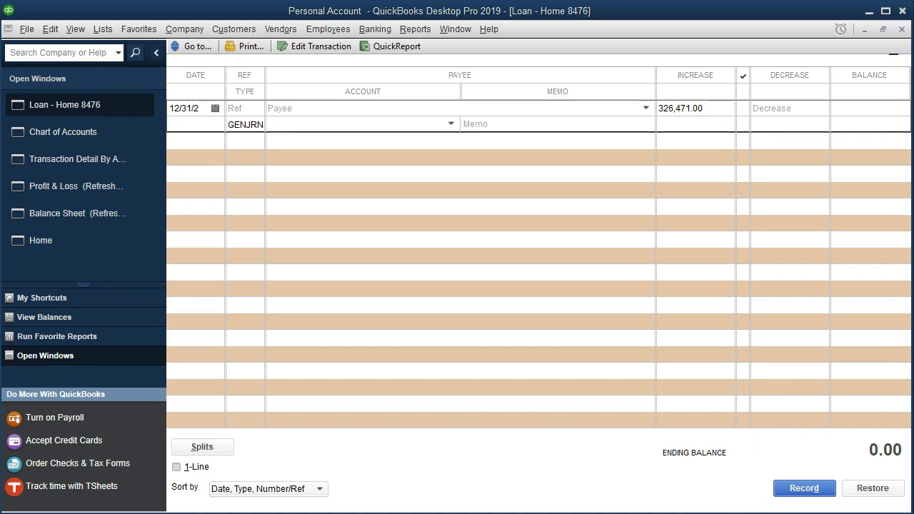
# - Switch to Excel to check the payment 112 row's principal, then return to QuickBooks
pyautogui.click(362, 512)
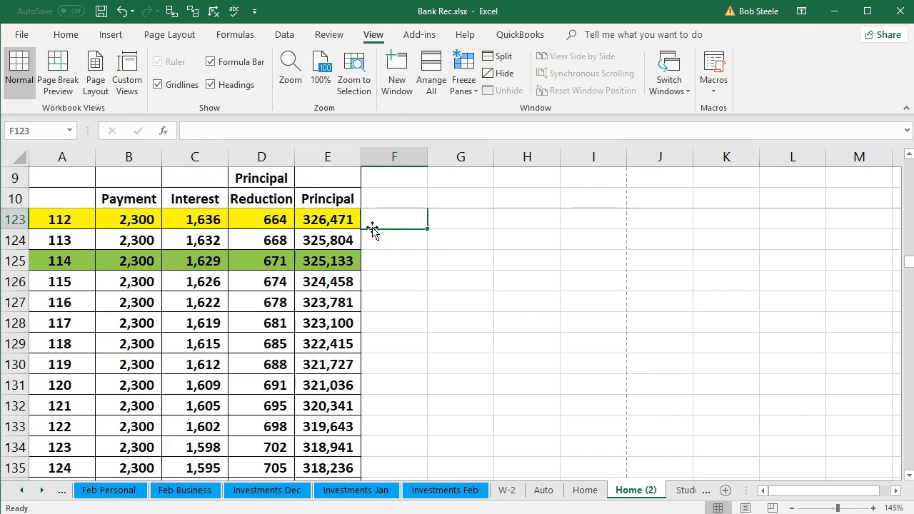
pyautogui.click(75, 223)
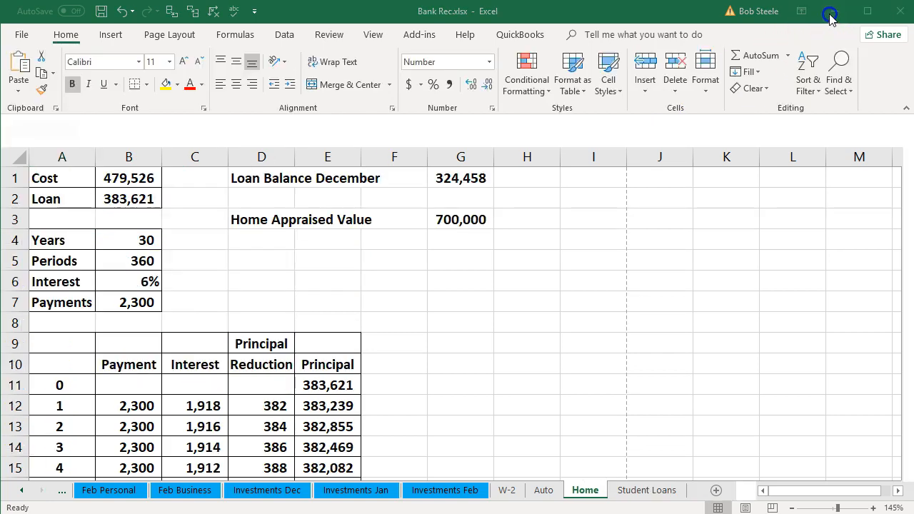
pyautogui.click(834, 11)
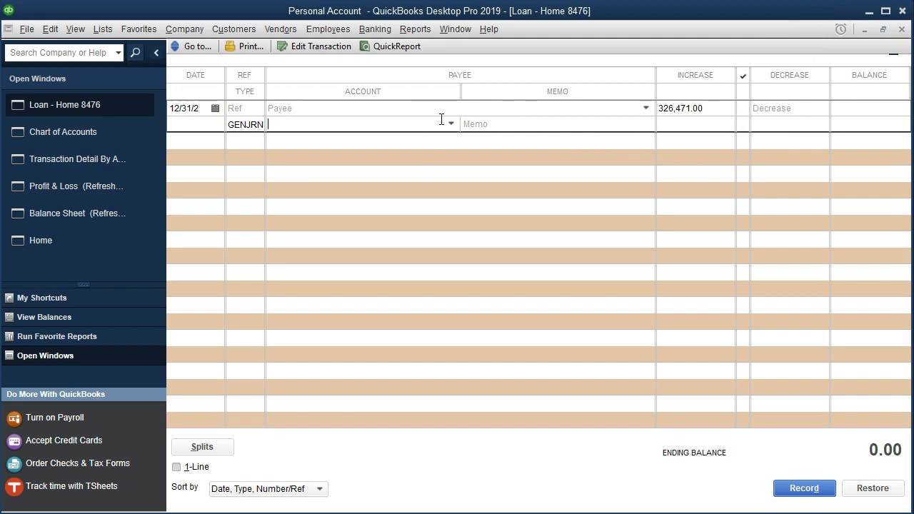
# - Set the register entry's account to Owners Equity
pyautogui.click(451, 124)
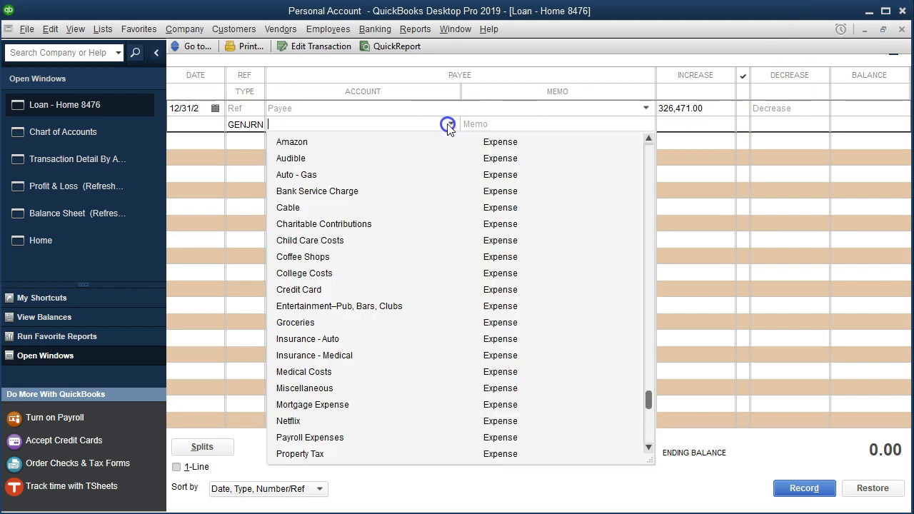
pyautogui.scroll(3, 432, 229)
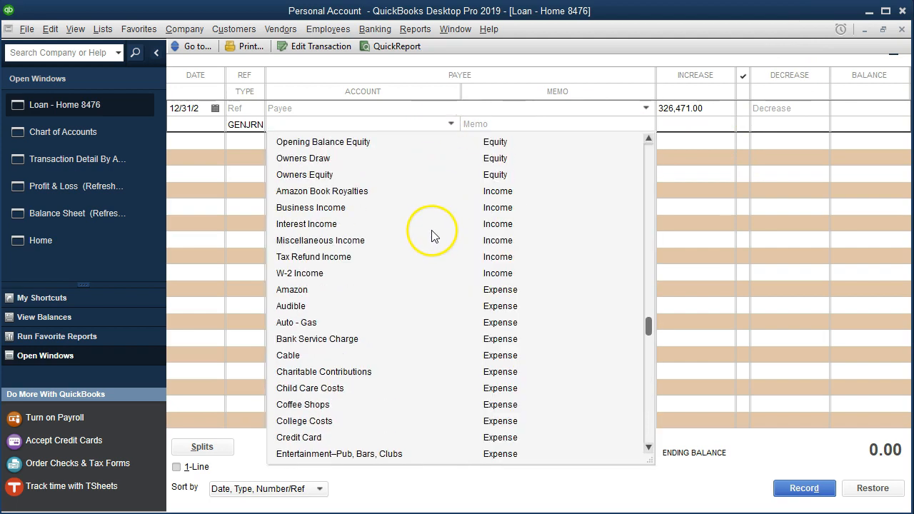
pyautogui.click(317, 175)
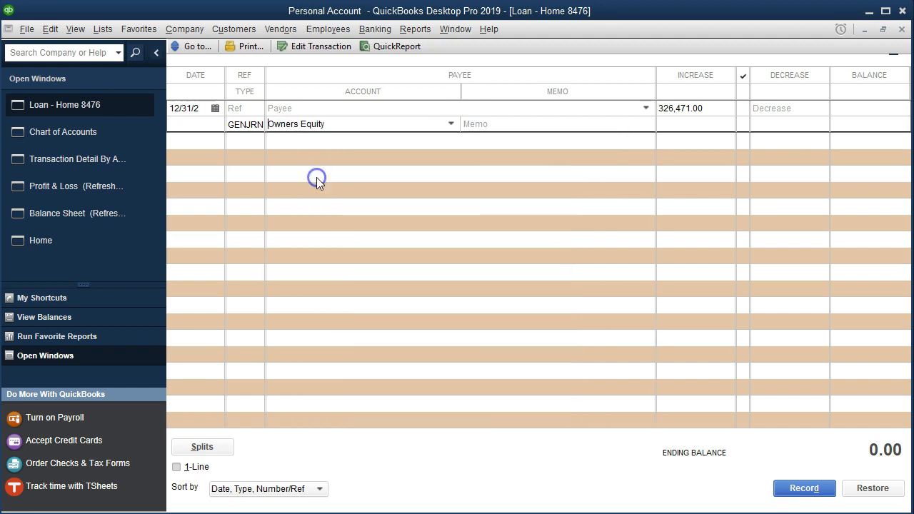
pyautogui.click(343, 185)
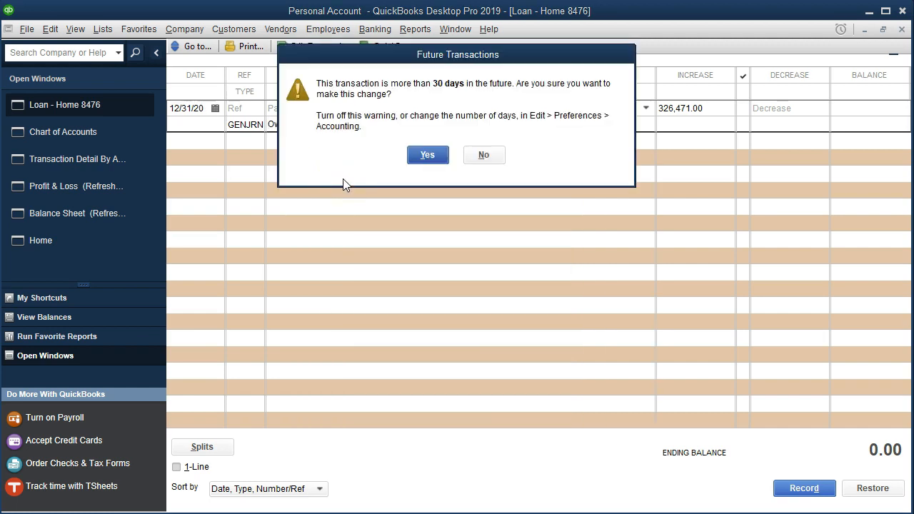
# - Record the 12/31/2020 loan register entry, accepting the future-transaction warning
pyautogui.press('Return')
pyautogui.click(421, 176)
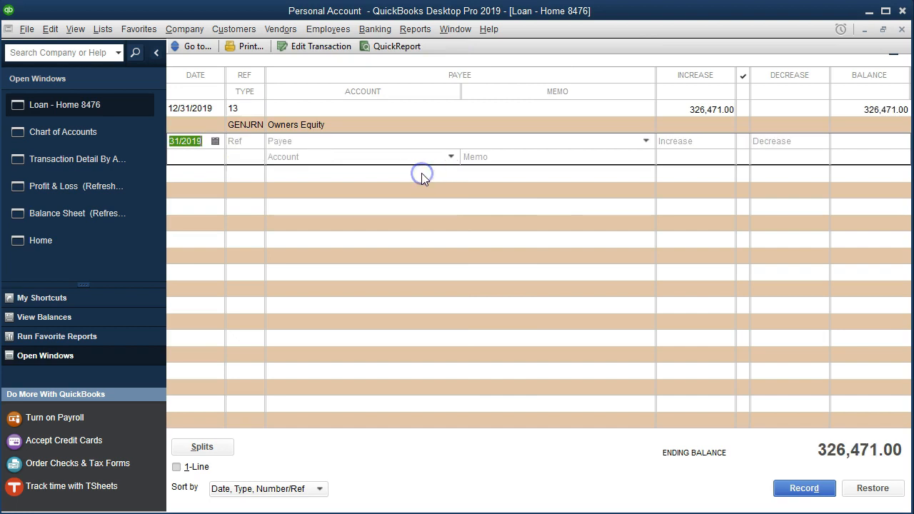
# - Review the liabilities and equity on the 12/31/2020 Balance Sheet and drill into Owners Equity
pyautogui.click(98, 222)
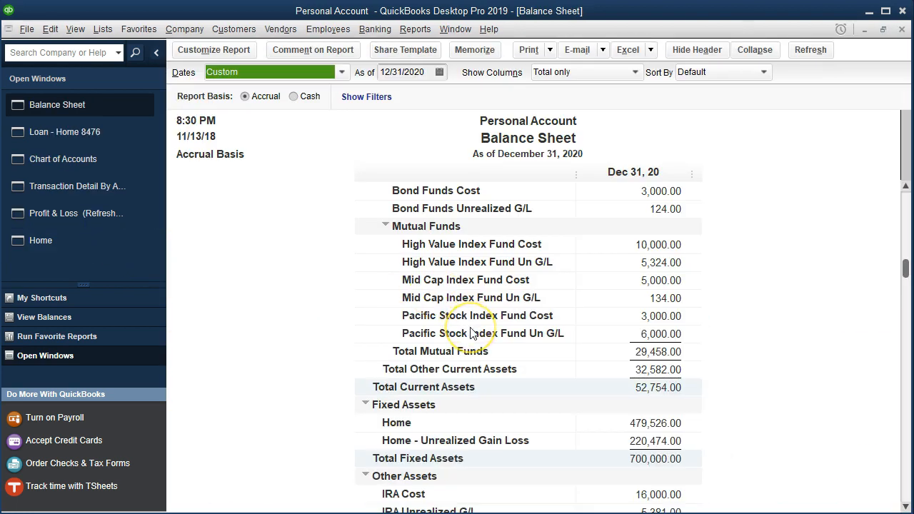
pyautogui.scroll(-5, 471, 332)
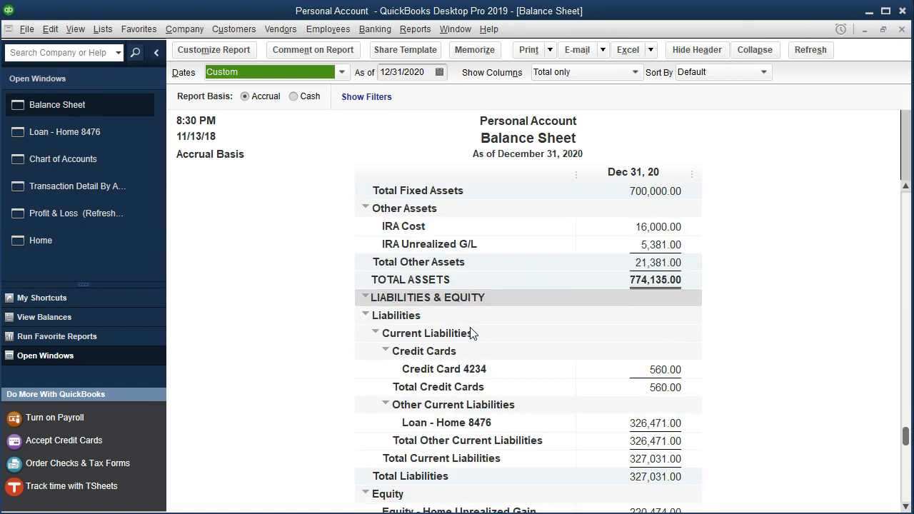
pyautogui.scroll(-1, 471, 332)
pyautogui.doubleClick(635, 369)
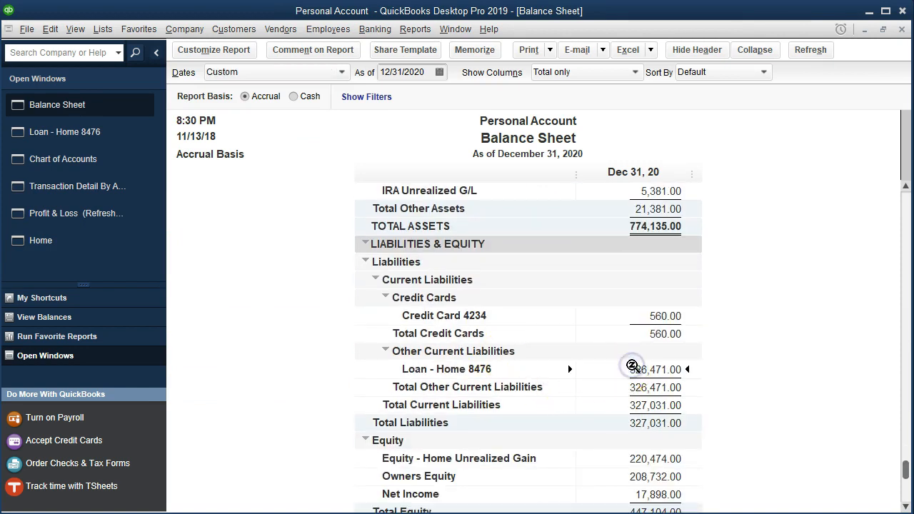
pyautogui.scroll(-1, 632, 366)
pyautogui.click(634, 418)
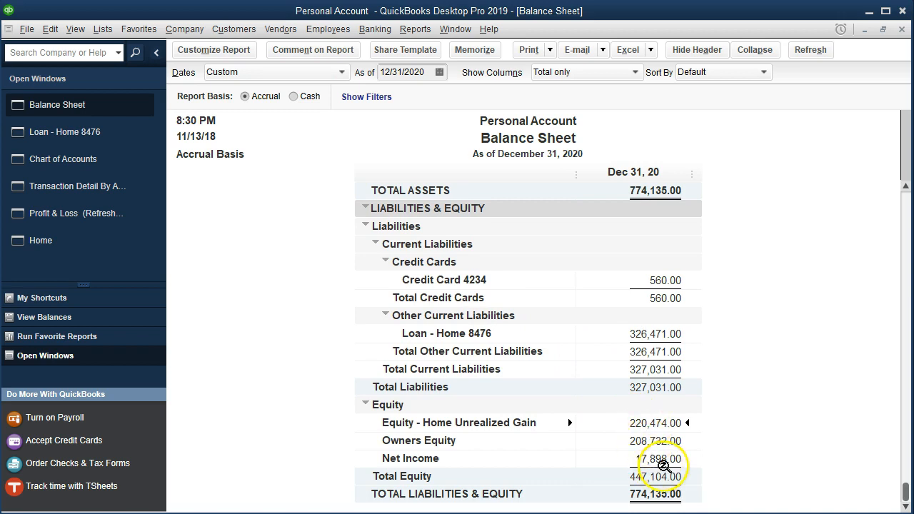
pyautogui.click(656, 443)
pyautogui.doubleClick(655, 443)
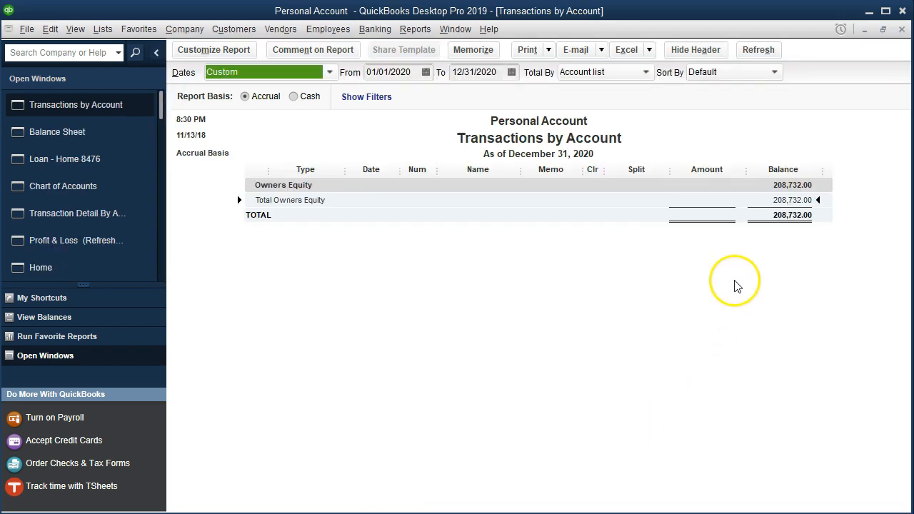
# - Widen the Owners Equity transaction report to start 01/01/2019, inspect its journal entries, and close it
pyautogui.click(419, 72)
pyautogui.press('BackSpace')
pyautogui.press('BackSpace')
pyautogui.write('19')
pyautogui.click(528, 250)
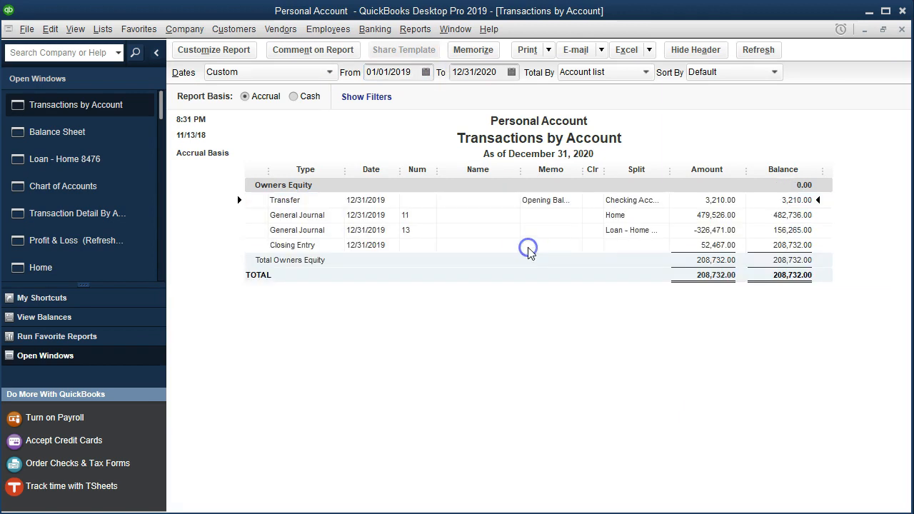
pyautogui.click(713, 215)
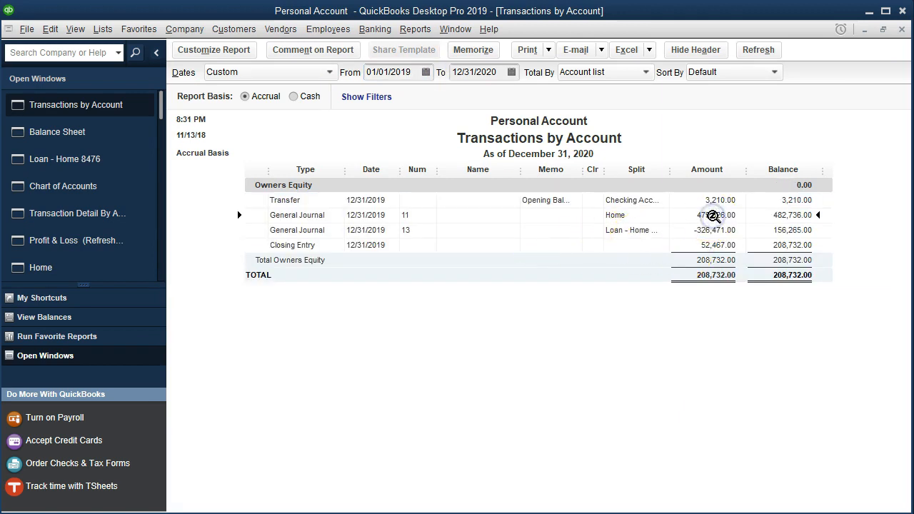
pyautogui.click(717, 231)
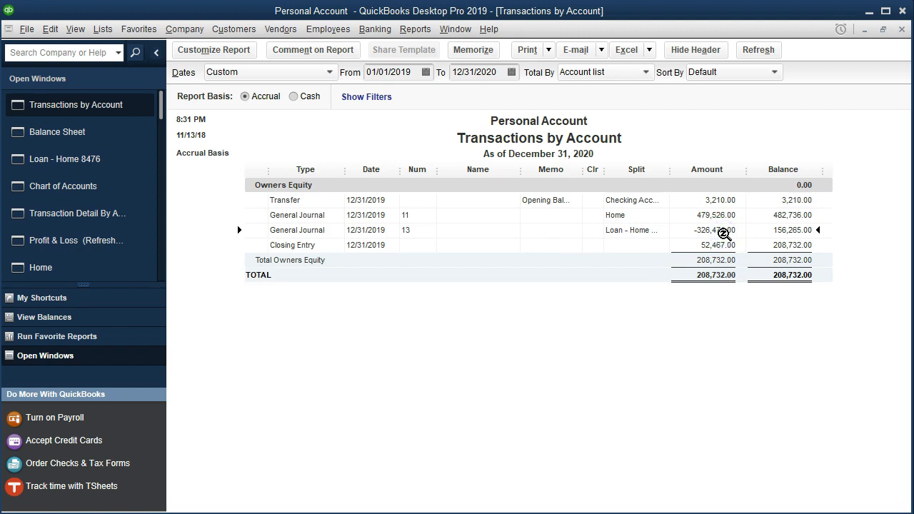
pyautogui.click(902, 32)
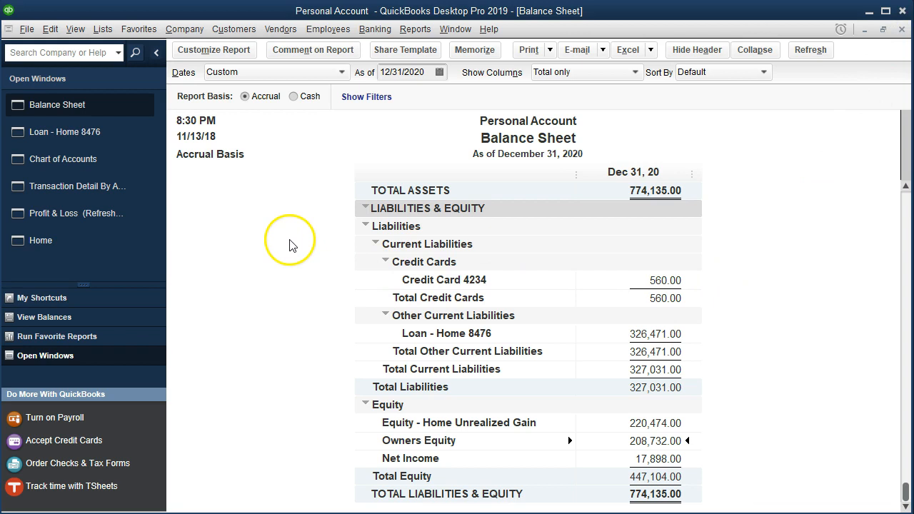
# - Open the 01/25/2020 Bank - Mortgage check by drilling into Mortgage Expense on the Profit & Loss report
pyautogui.click(117, 221)
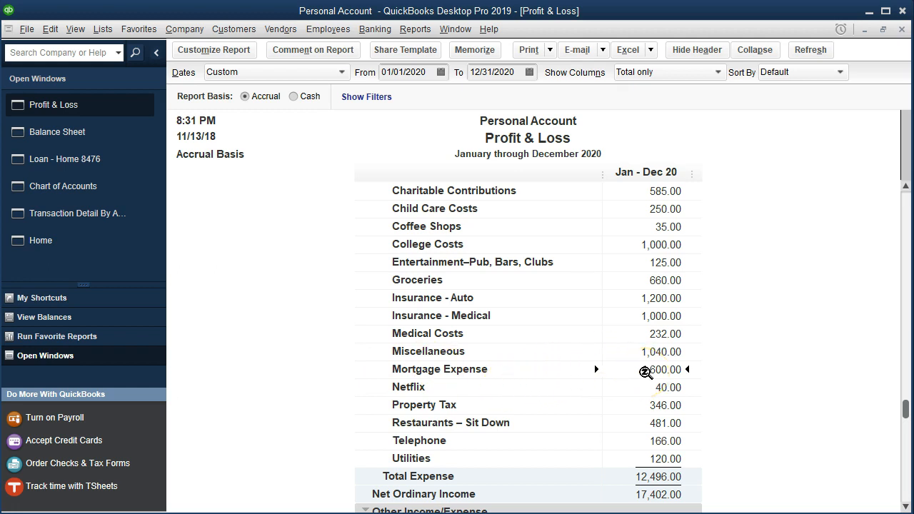
pyautogui.doubleClick(645, 371)
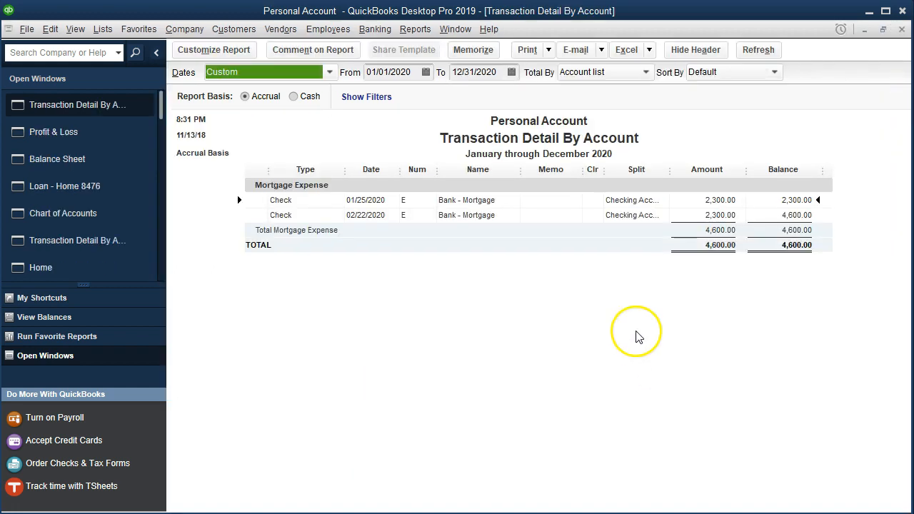
pyautogui.doubleClick(693, 203)
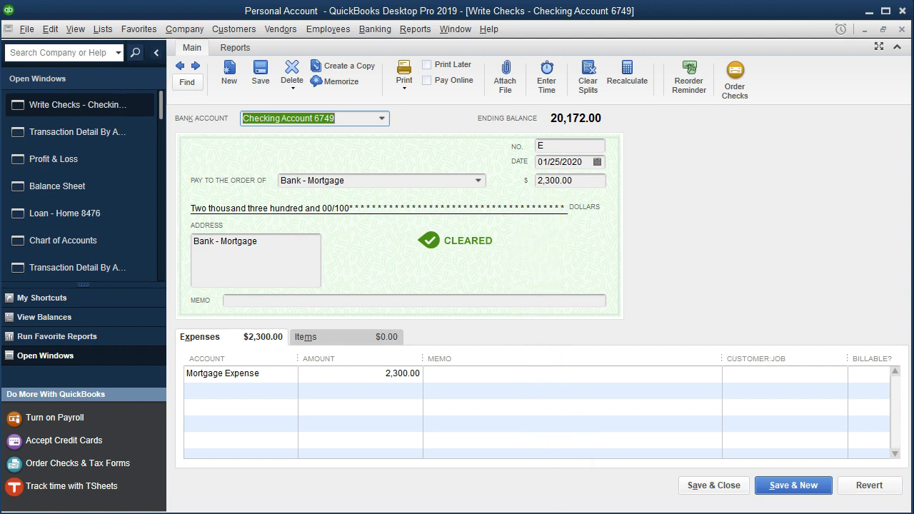
# - Switch to Excel to examine payment 113's payment, interest and principal reduction, then return
pyautogui.hotkey('alt', 'Tab')
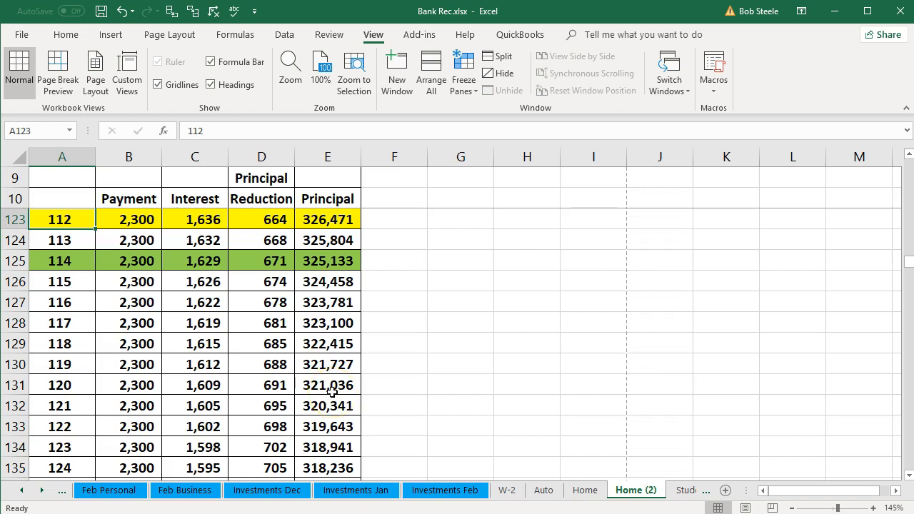
pyautogui.click(80, 242)
pyautogui.moveTo(80, 243); pyautogui.dragTo(322, 242)
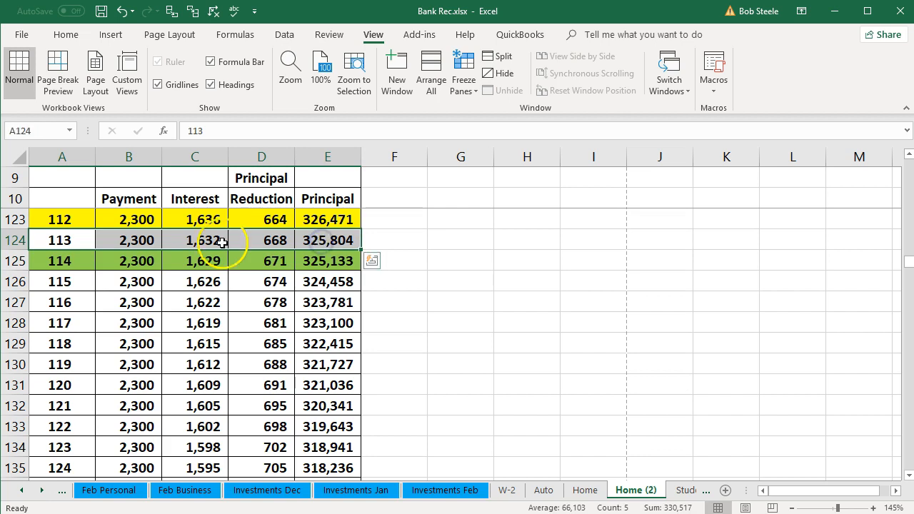
pyautogui.click(143, 238)
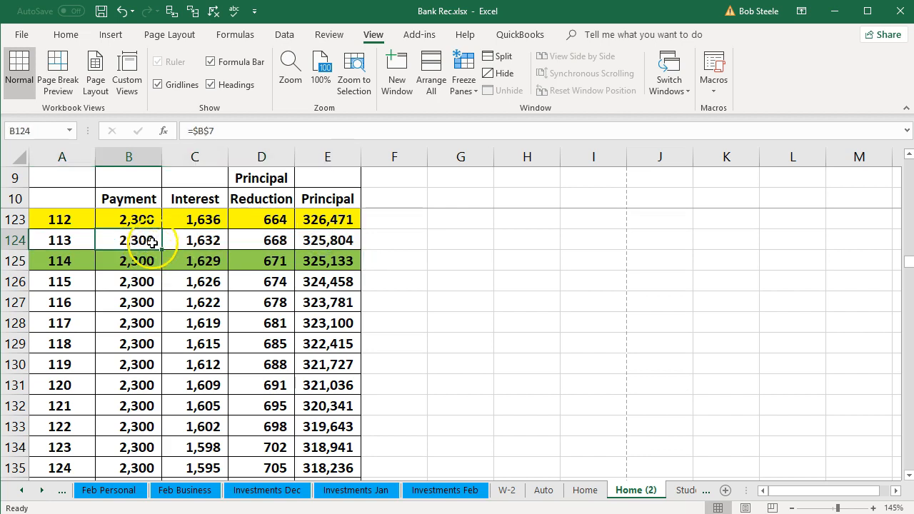
pyautogui.click(202, 238)
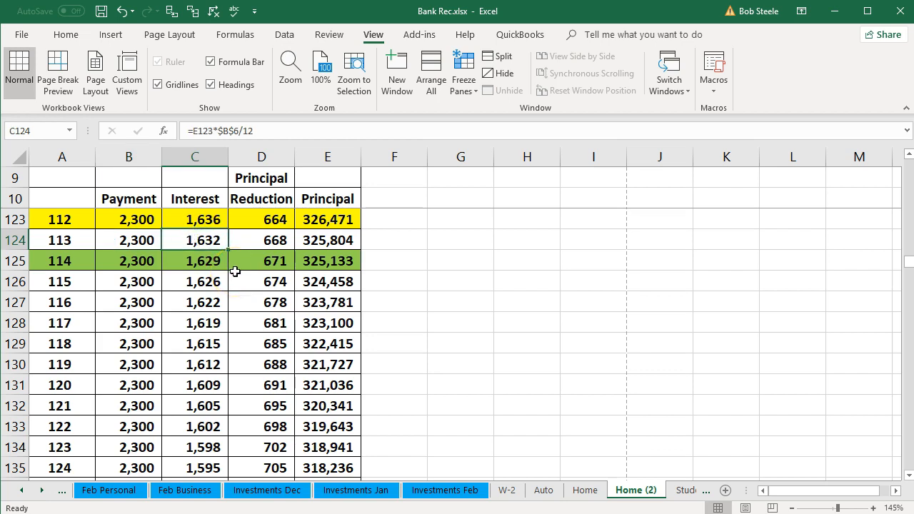
pyautogui.click(258, 240)
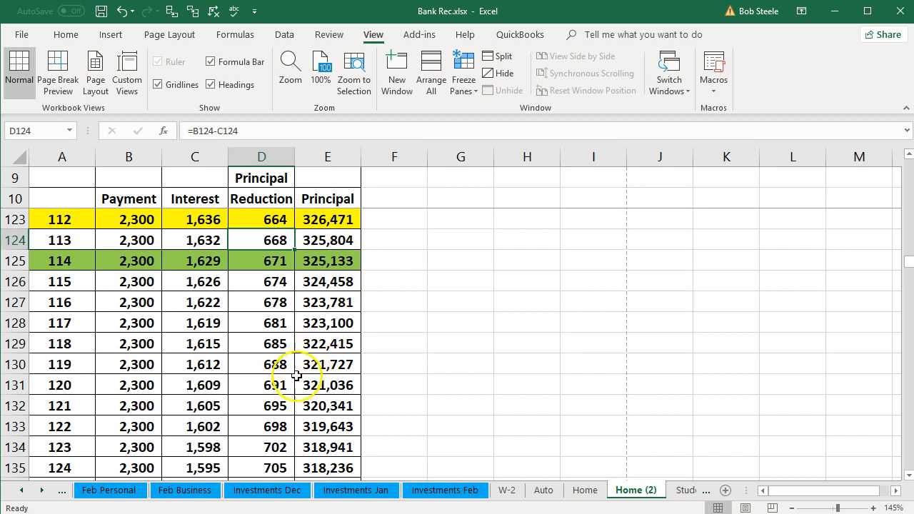
pyautogui.hotkey('alt', 'Tab')
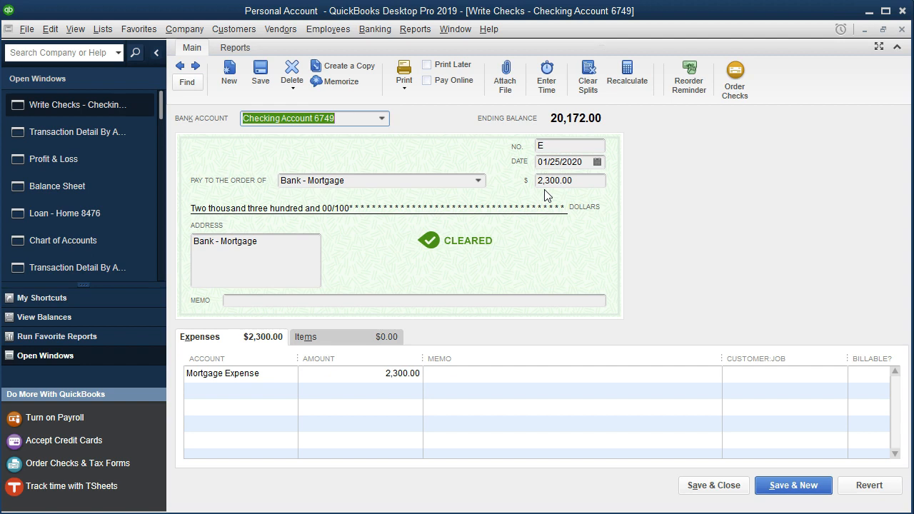
# - Change the check's expense account to a new Interest Expense account of type Expense
pyautogui.click(266, 376)
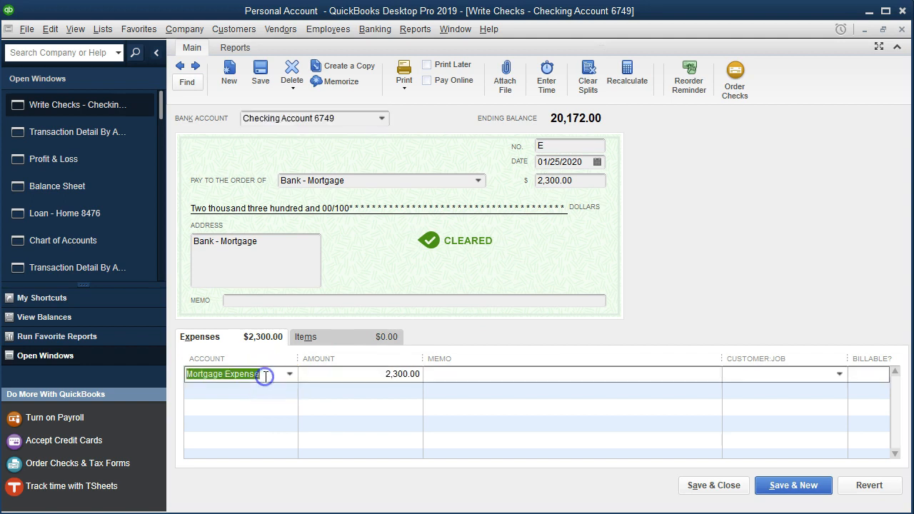
pyautogui.press('Tab')
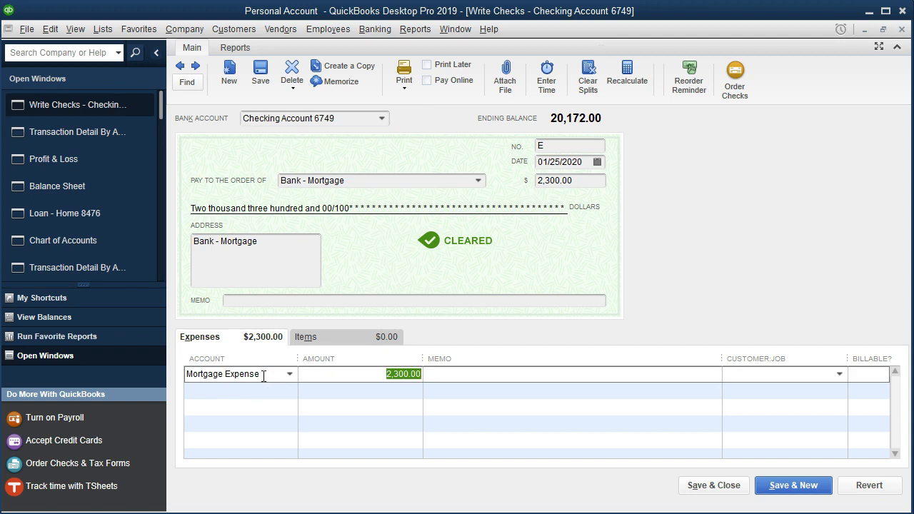
pyautogui.click(263, 375)
pyautogui.press('BackSpace')
pyautogui.press('BackSpace')
pyautogui.press('BackSpace')
pyautogui.press('BackSpace')
pyautogui.press('BackSpace')
pyautogui.press('BackSpace')
pyautogui.press('BackSpace')
pyautogui.press('BackSpace')
pyautogui.press('BackSpace')
pyautogui.press('BackSpace')
pyautogui.press('BackSpace')
pyautogui.press('BackSpace')
pyautogui.press('BackSpace')
pyautogui.press('BackSpace')
pyautogui.press('BackSpace')
pyautogui.press('BackSpace')
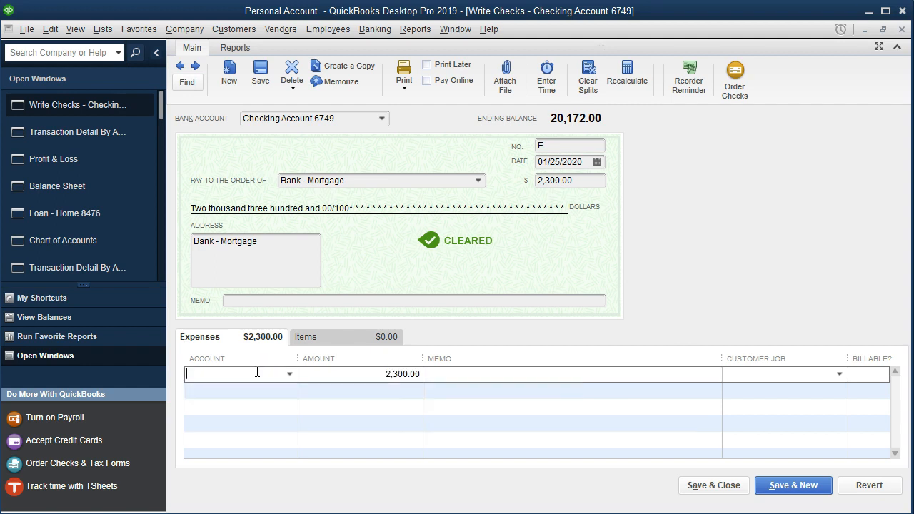
pyautogui.write('Interest ')
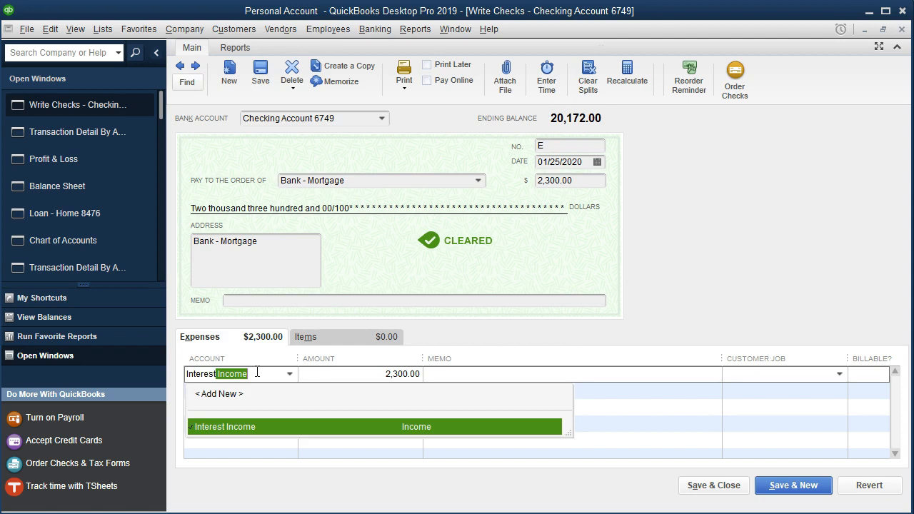
pyautogui.write('Expense')
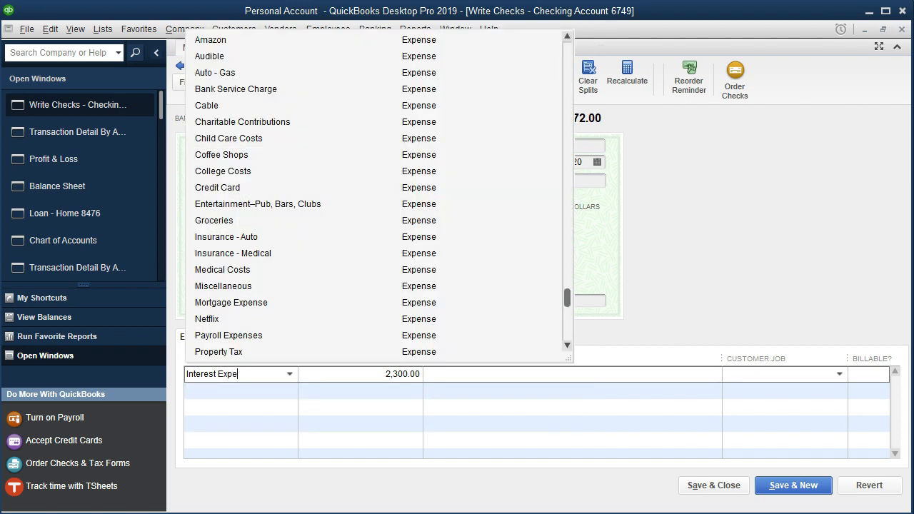
pyautogui.click(255, 377)
pyautogui.press('Tab')
pyautogui.click(403, 113)
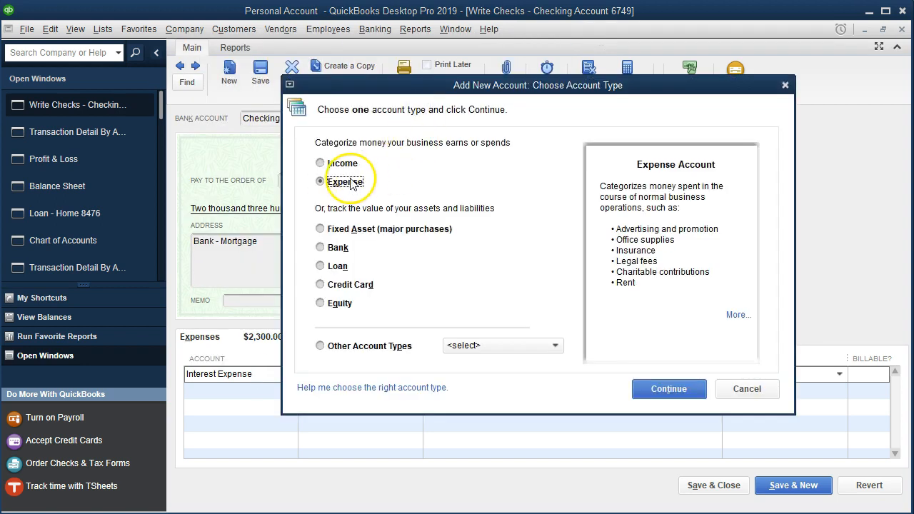
pyautogui.click(657, 394)
pyautogui.click(552, 381)
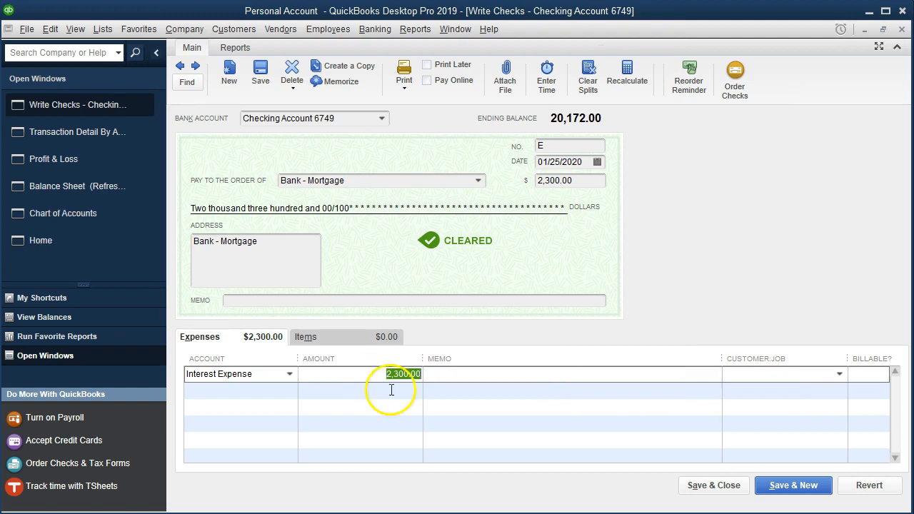
# - Set the Interest Expense line's amount to 1,632.00 with memo 113, checking the interest in Excel
pyautogui.click(386, 513)
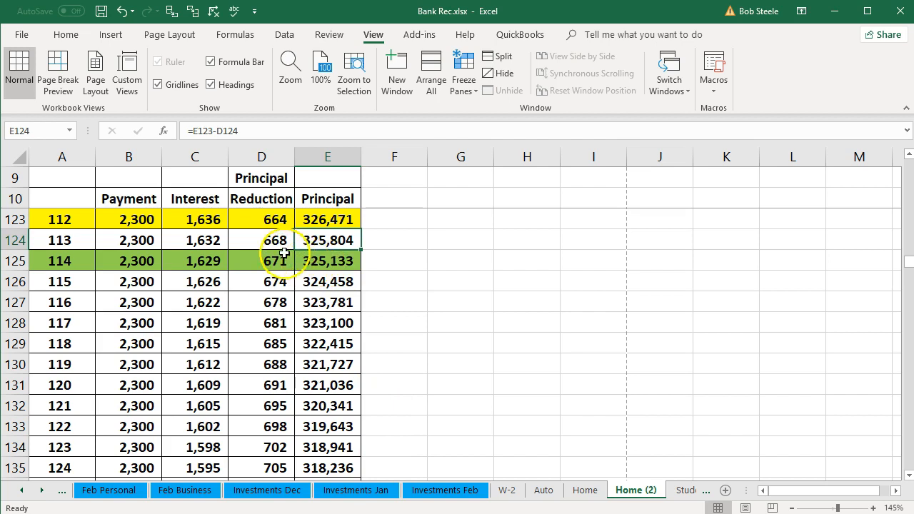
pyautogui.click(214, 244)
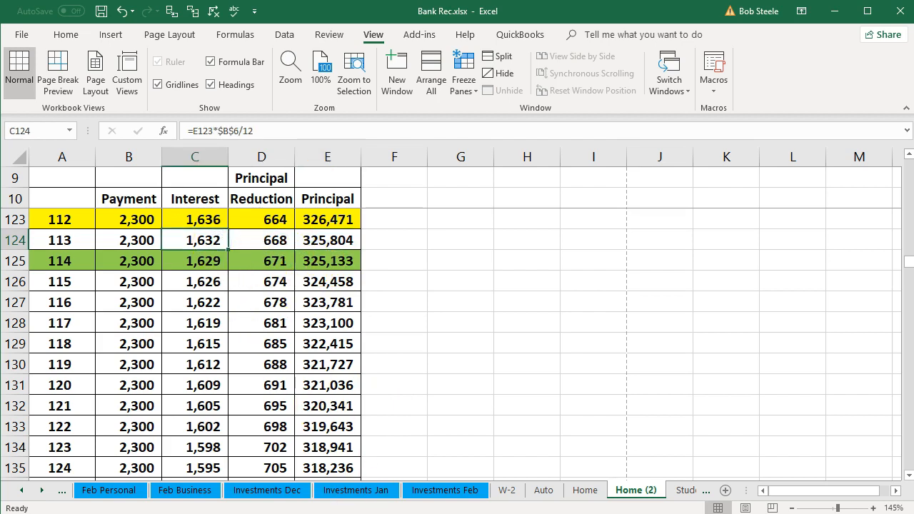
pyautogui.click(363, 513)
pyautogui.moveTo(367, 373); pyautogui.dragTo(500, 379)
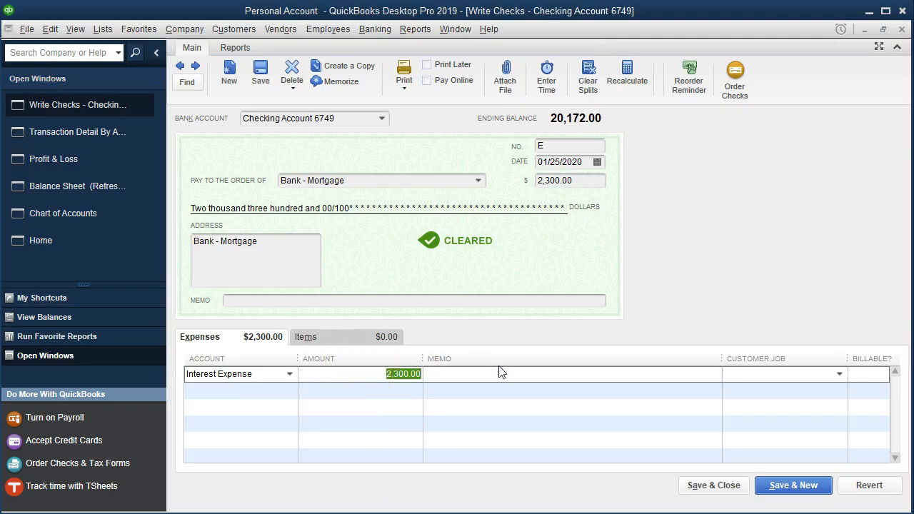
pyautogui.write('1632')
pyautogui.press('Tab')
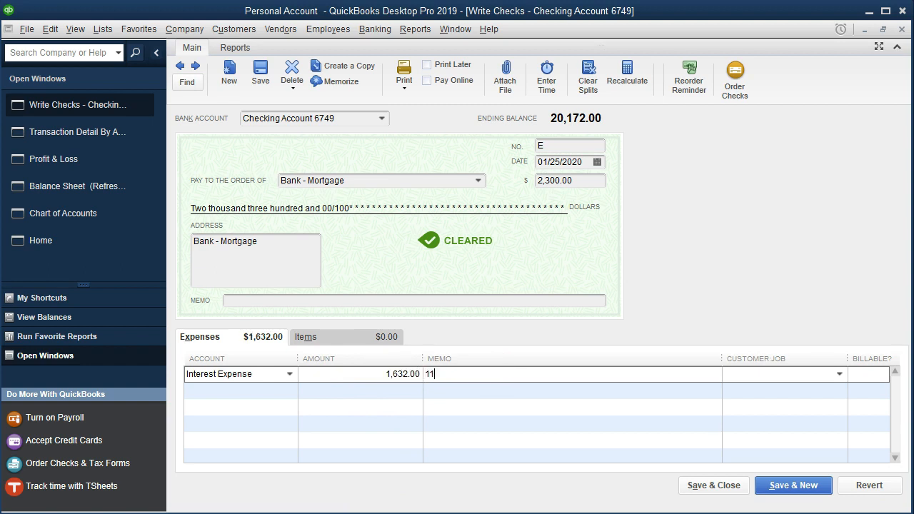
pyautogui.press('Tab')
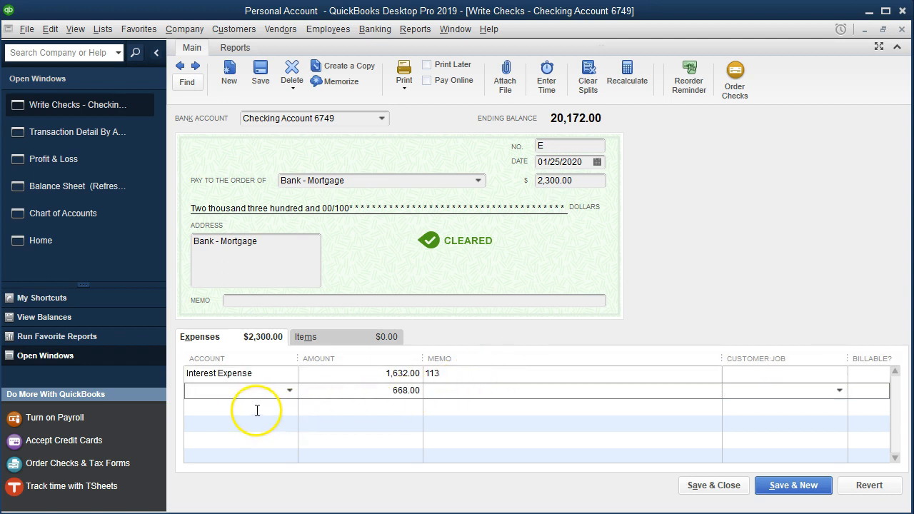
# - Assign the check's second split line to the Loan - Home 8476 account and compare its principal in Excel
pyautogui.click(290, 391)
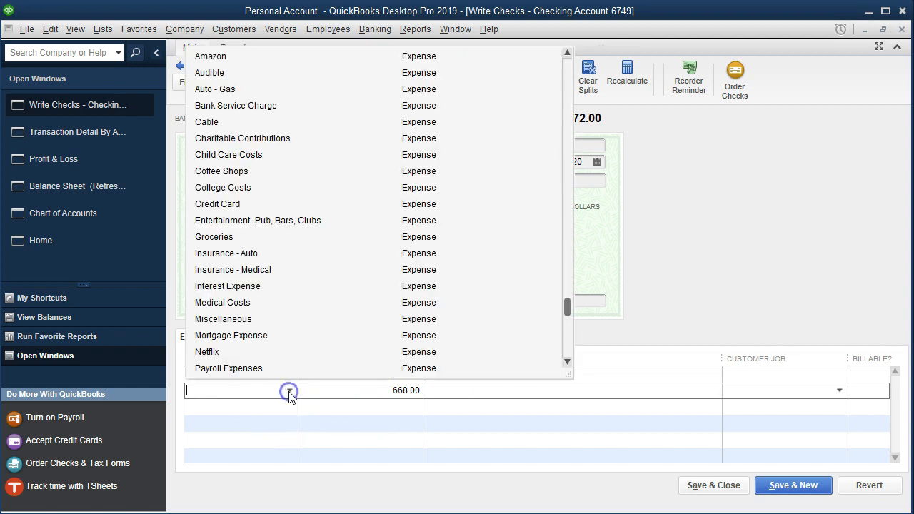
pyautogui.write('Loan - Home 8476')
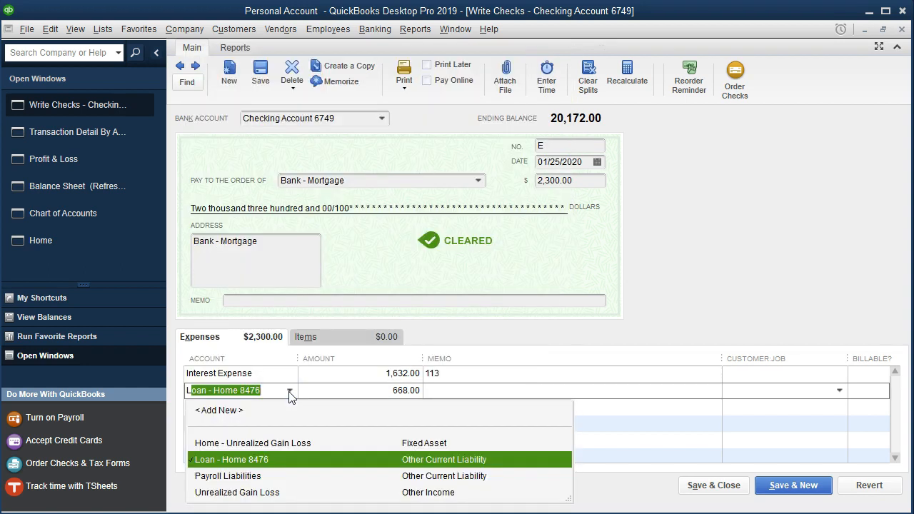
pyautogui.click(364, 465)
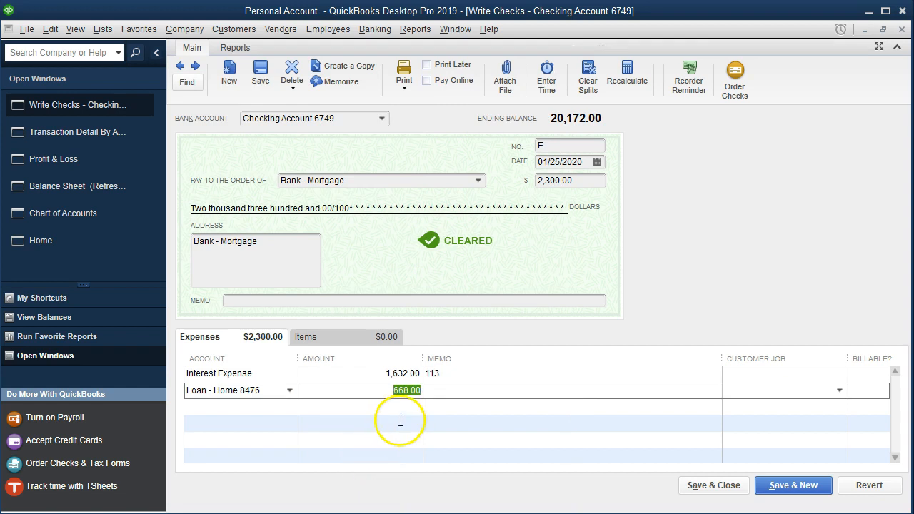
pyautogui.hotkey('alt', 'Tab')
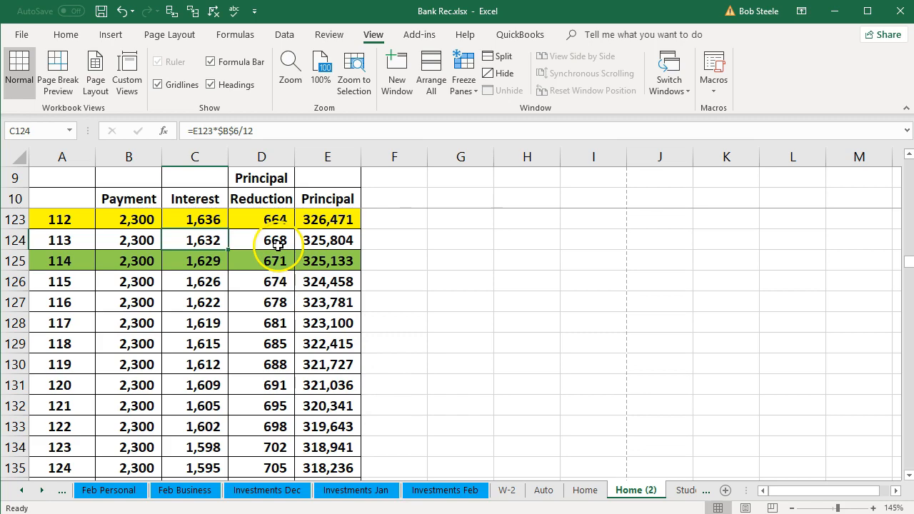
pyautogui.hotkey('alt', 'Tab')
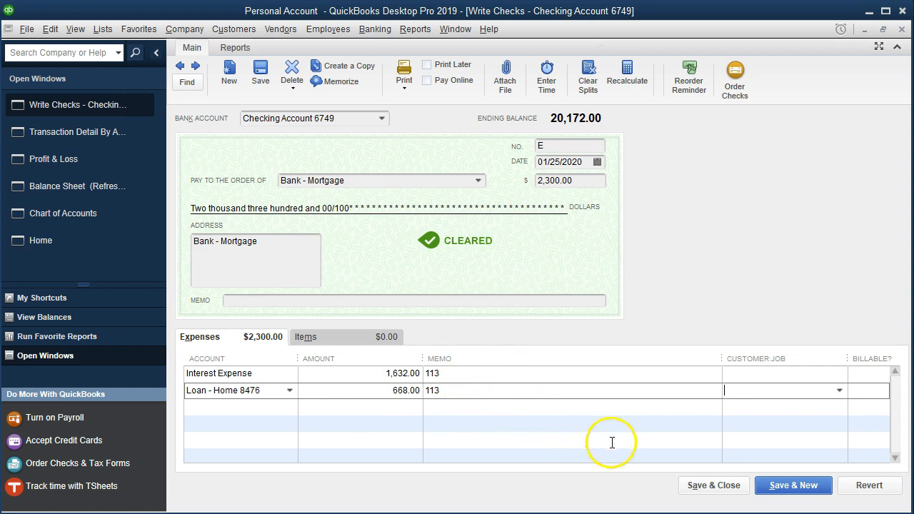
# - Save and close the split check for payment 113, recording the changes, and close the transaction detail report
pyautogui.click(712, 486)
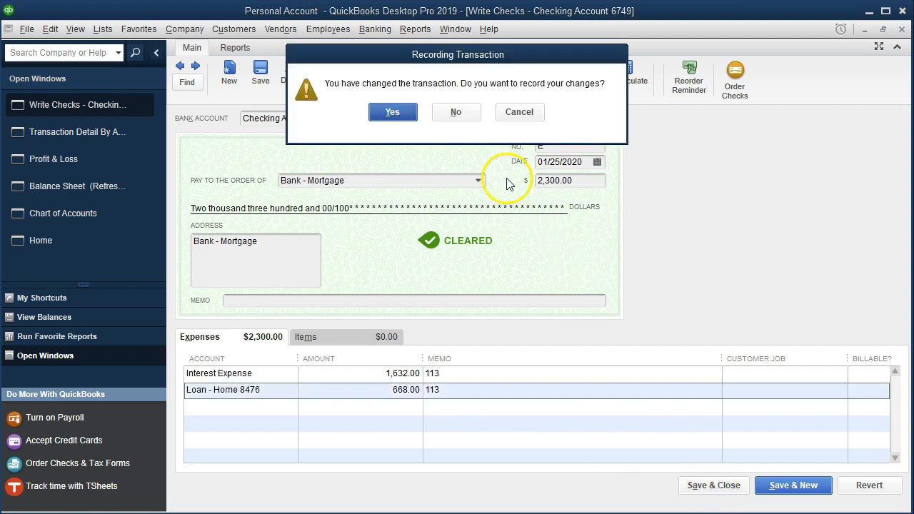
pyautogui.click(401, 111)
pyautogui.click(426, 154)
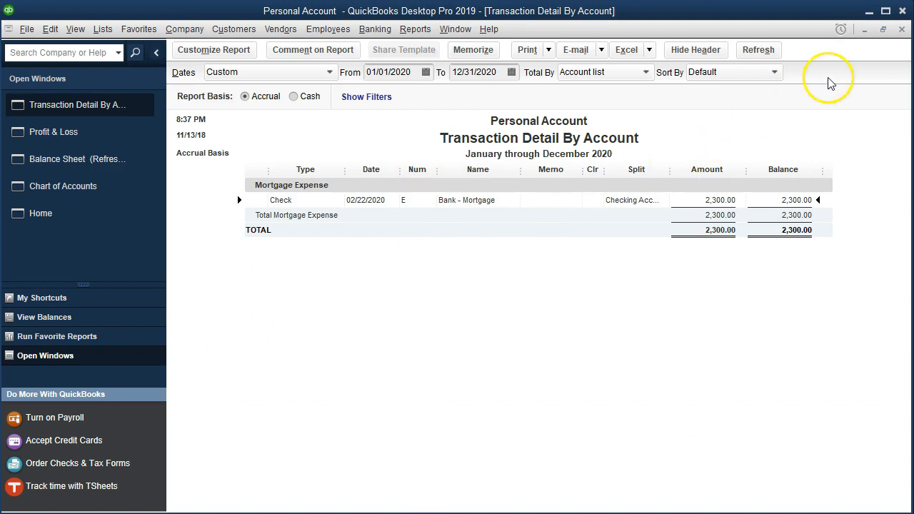
pyautogui.click(902, 29)
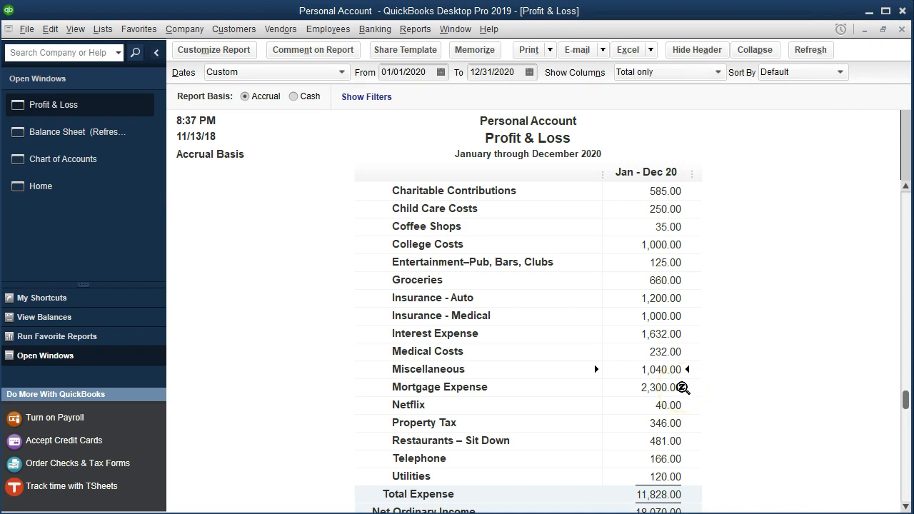
# - Compare the Interest Expense and Loan - Home 8476 report balances against payments 113 and 114 in the Excel amortization schedule
pyautogui.click(660, 333)
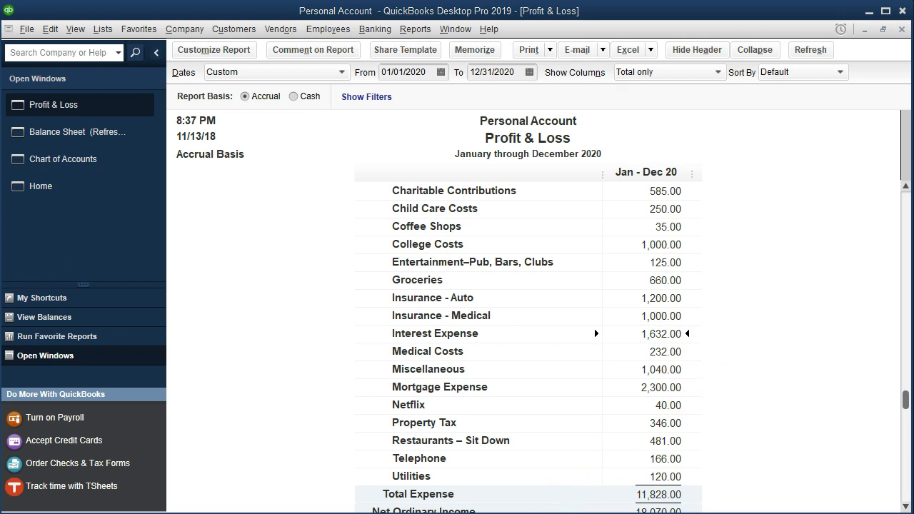
pyautogui.hotkey('alt', 'Tab')
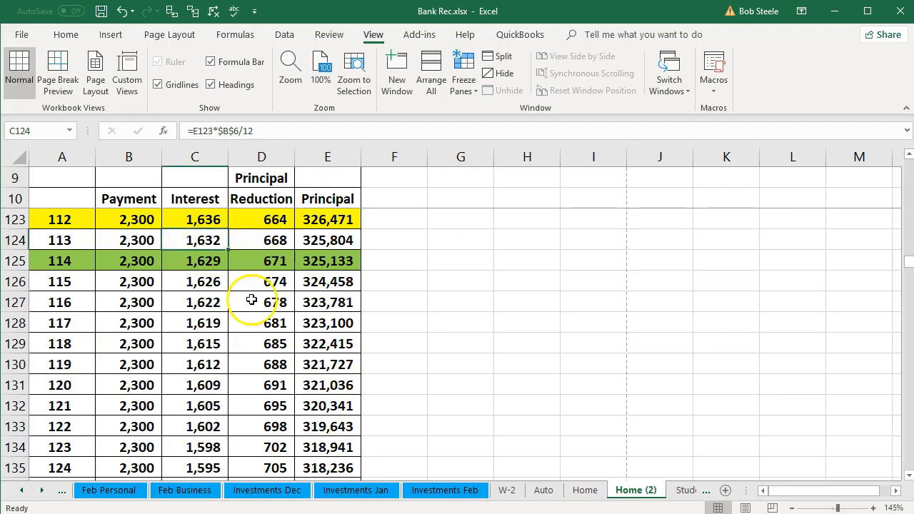
pyautogui.hotkey('alt', 'Tab')
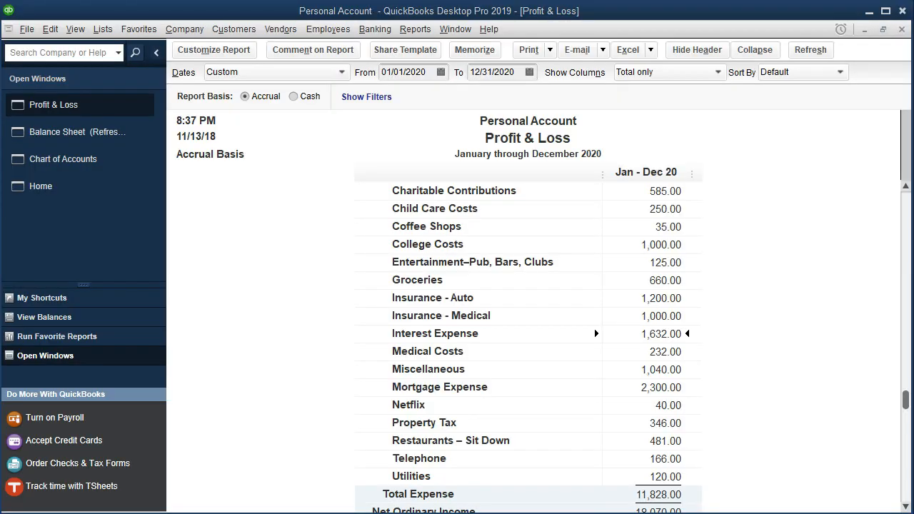
pyautogui.click(83, 134)
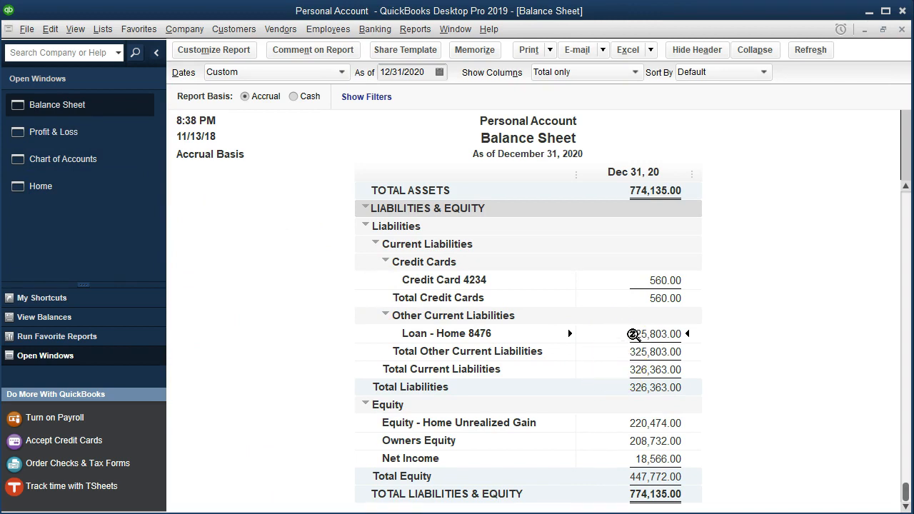
pyautogui.doubleClick(633, 334)
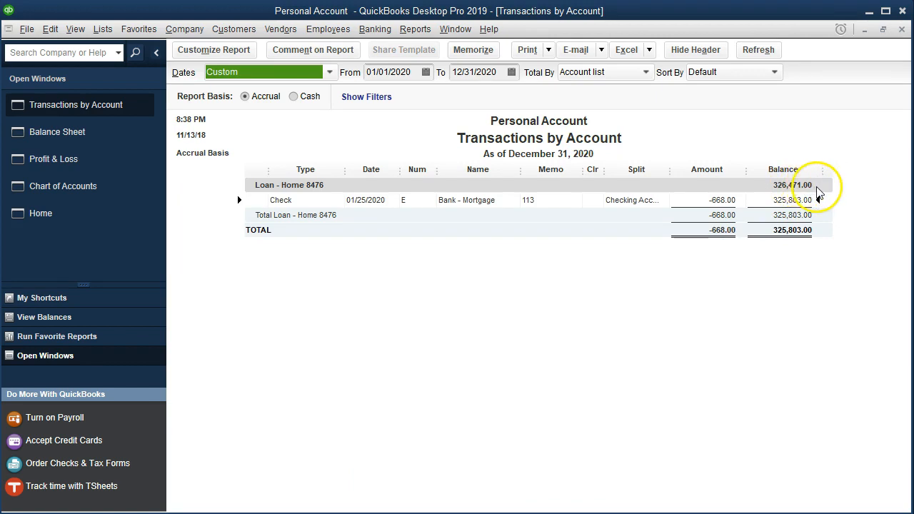
pyautogui.click(765, 201)
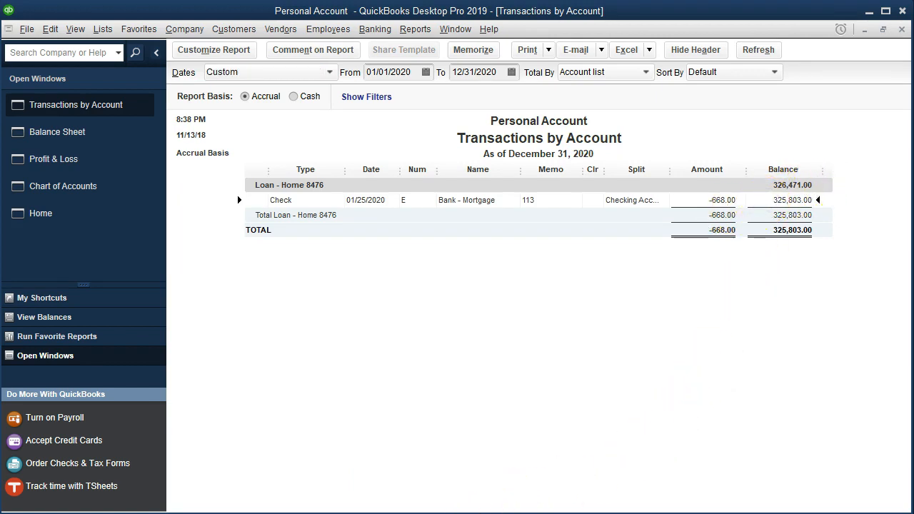
pyautogui.hotkey('alt', 'Tab')
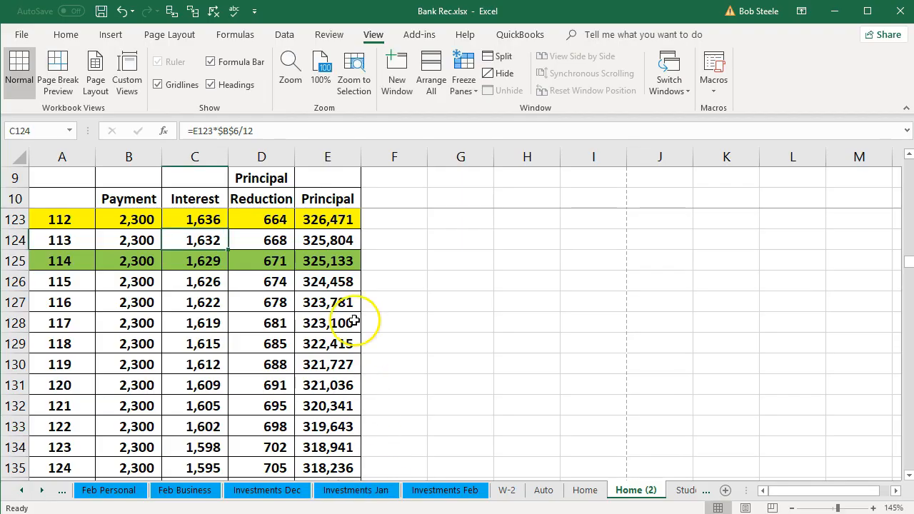
pyautogui.click(349, 243)
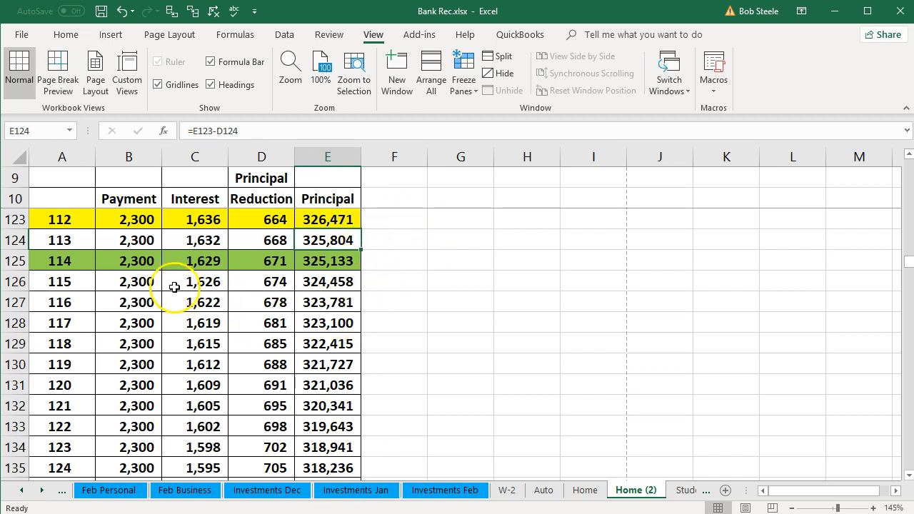
pyautogui.click(130, 264)
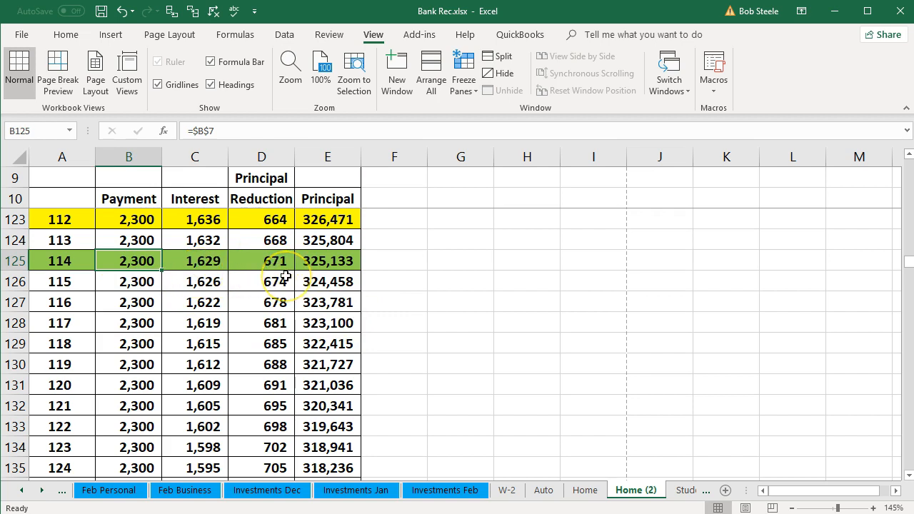
pyautogui.hotkey('alt', 'Tab')
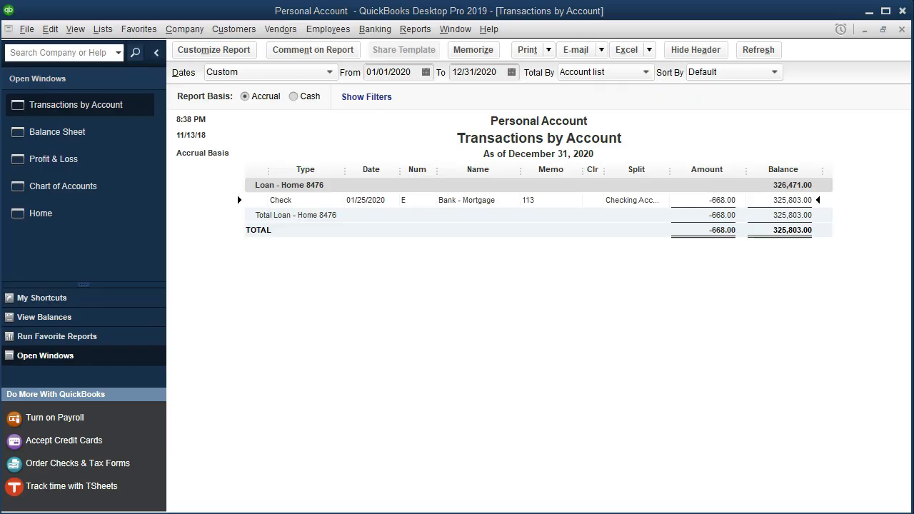
# - Open the February mortgage check from the Mortgage Expense detail and change its expense account to Interest Expense
pyautogui.click(902, 29)
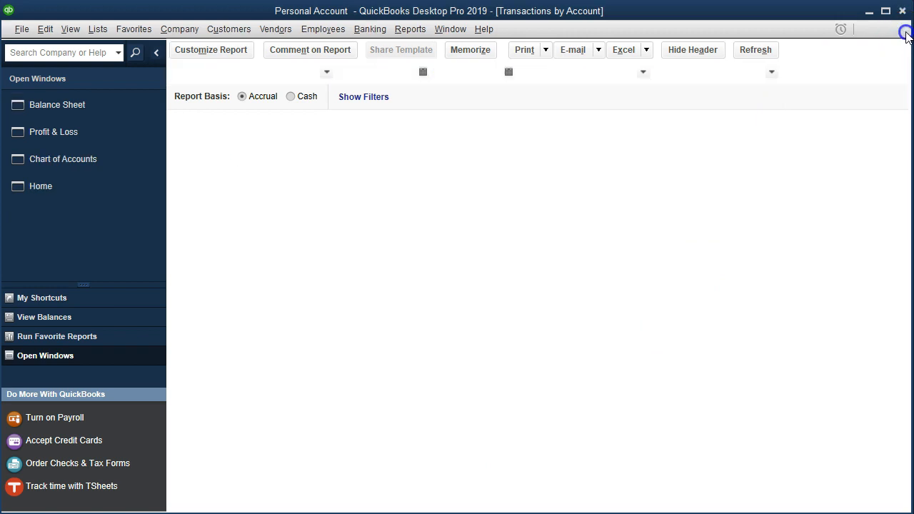
pyautogui.click(85, 136)
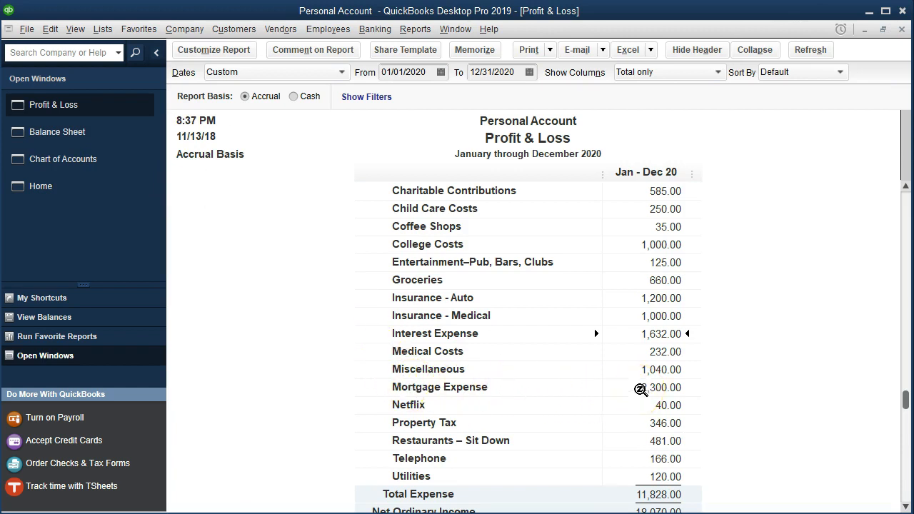
pyautogui.doubleClick(639, 388)
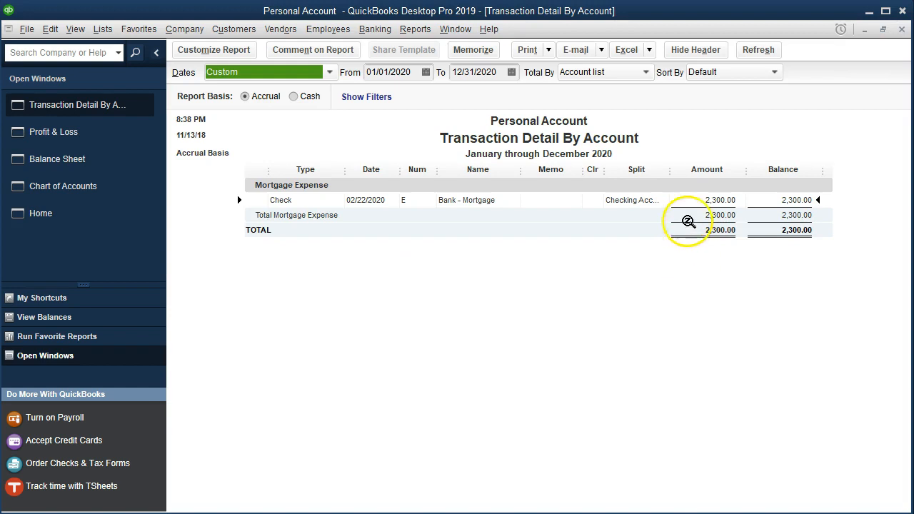
pyautogui.doubleClick(699, 202)
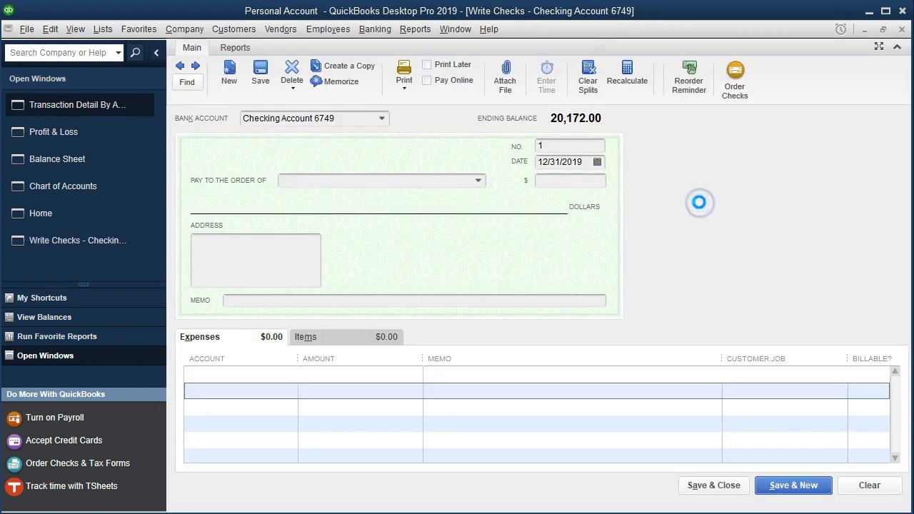
pyautogui.moveTo(188, 374); pyautogui.dragTo(289, 373)
pyautogui.write('Ins')
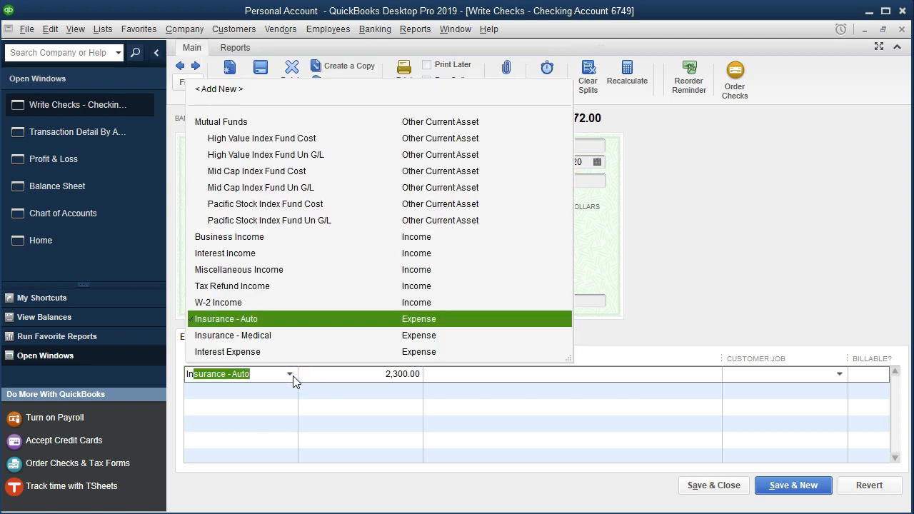
pyautogui.press('BackSpace')
pyautogui.write('terest Expense')
pyautogui.press('Tab')
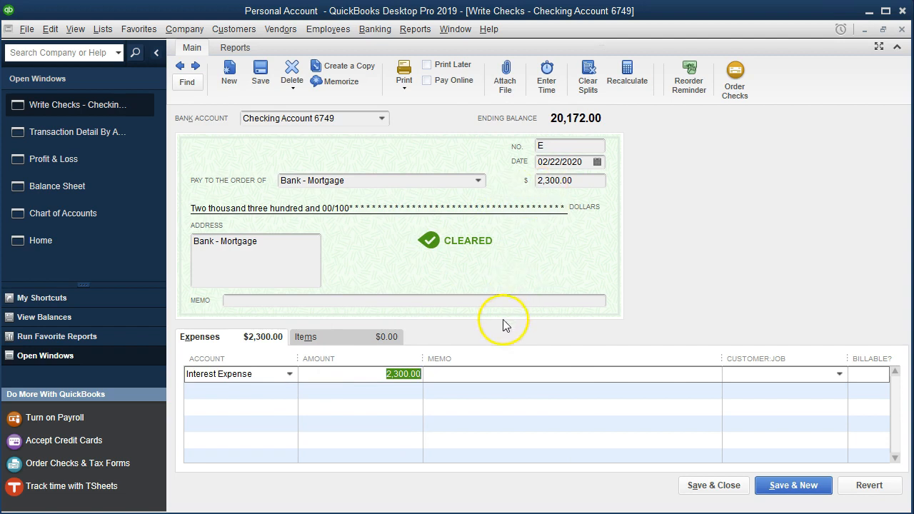
# - Set the Interest Expense line's amount to 1,629.00 with memo 114, checking payment 114's interest in Excel
pyautogui.click(472, 513)
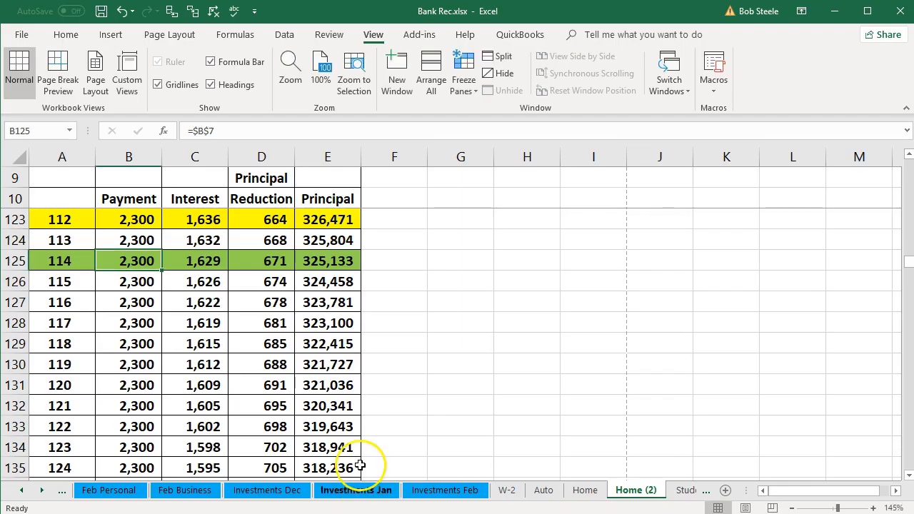
pyautogui.click(188, 262)
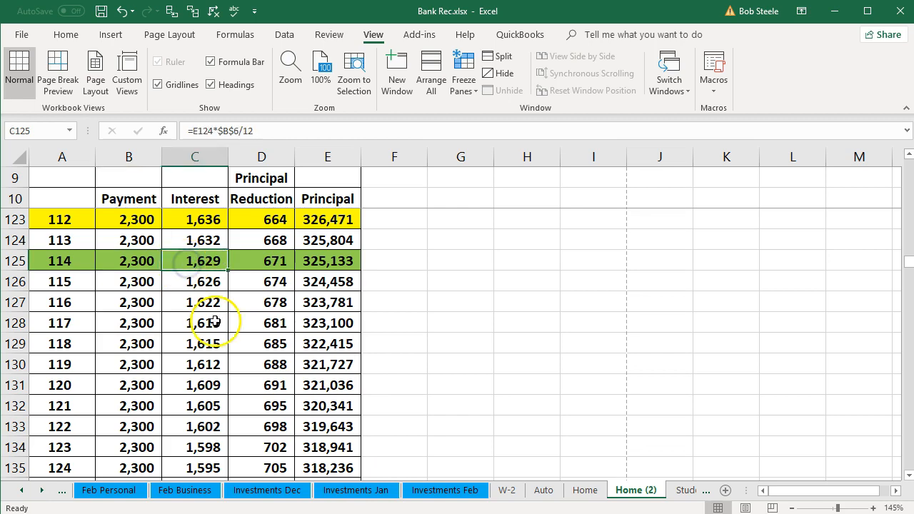
pyautogui.click(450, 513)
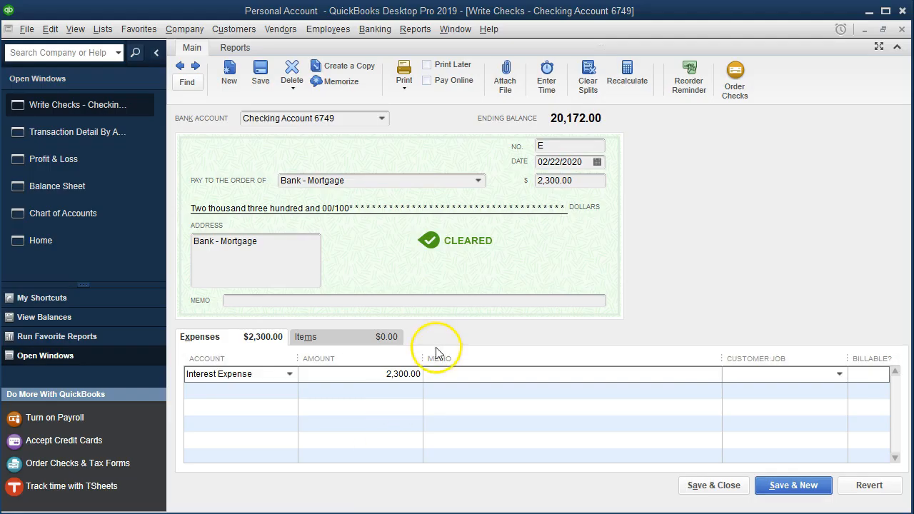
pyautogui.moveTo(378, 372); pyautogui.dragTo(489, 374)
pyautogui.write('114')
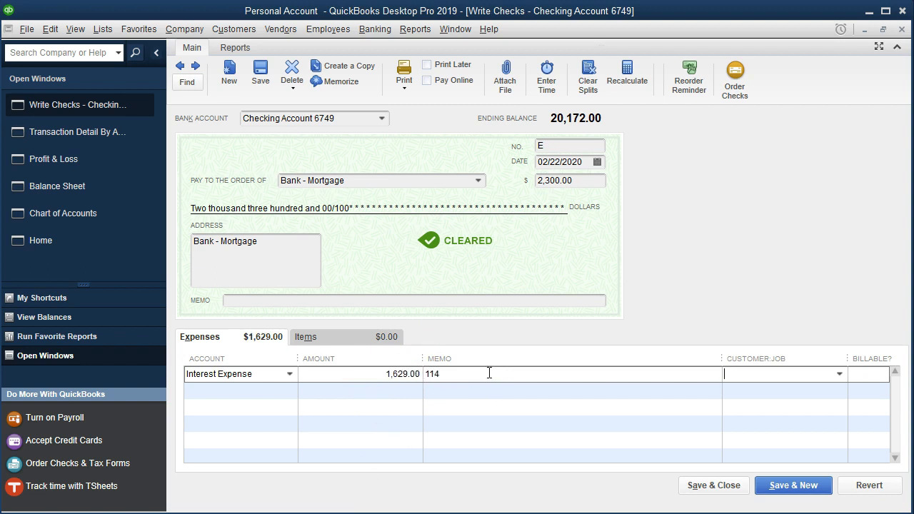
pyautogui.press('Tab')
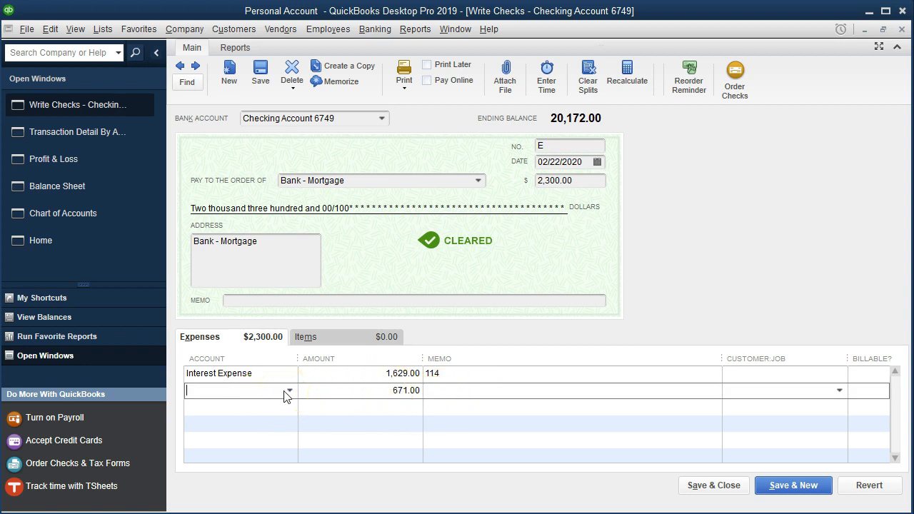
# - Assign the second split line of 671.00 to Loan - Home 8476 with memo 114, comparing its principal in Excel
pyautogui.write('Loan - Home 8476')
pyautogui.press('Tab')
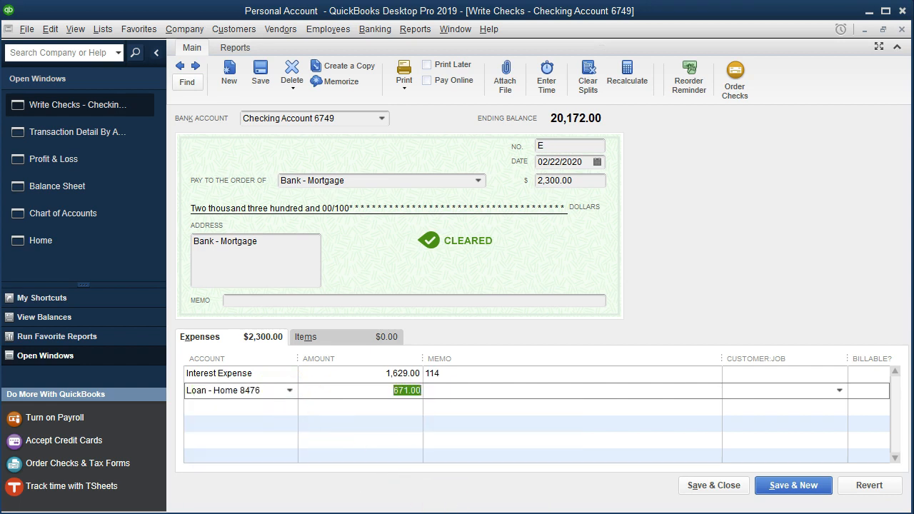
pyautogui.hotkey('alt', 'Tab')
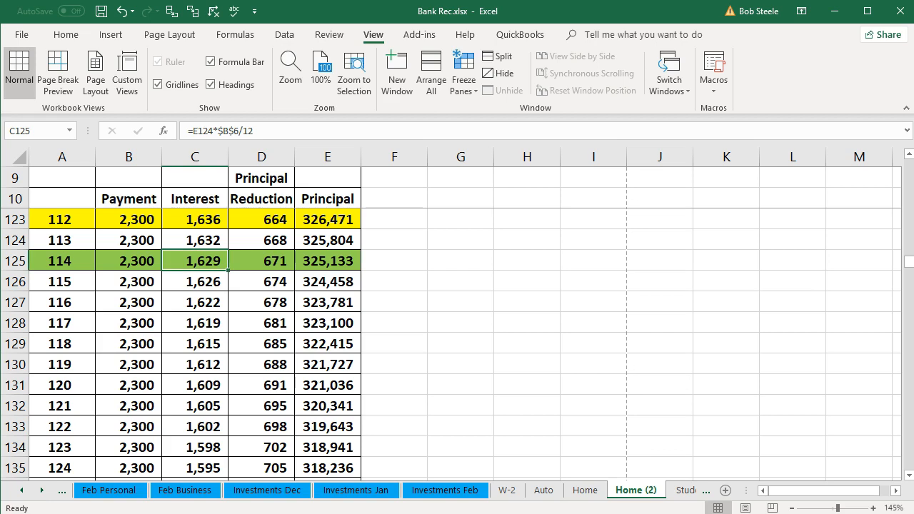
pyautogui.click(272, 260)
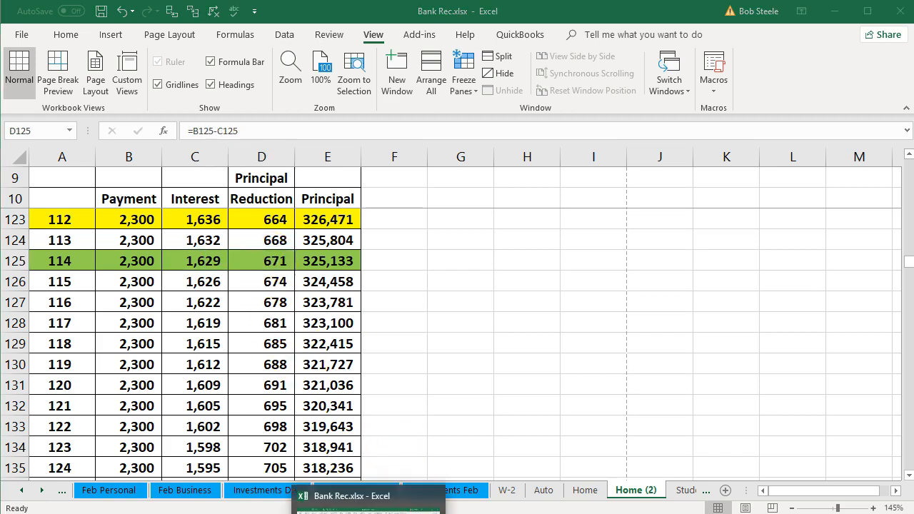
pyautogui.click(401, 512)
pyautogui.click(440, 411)
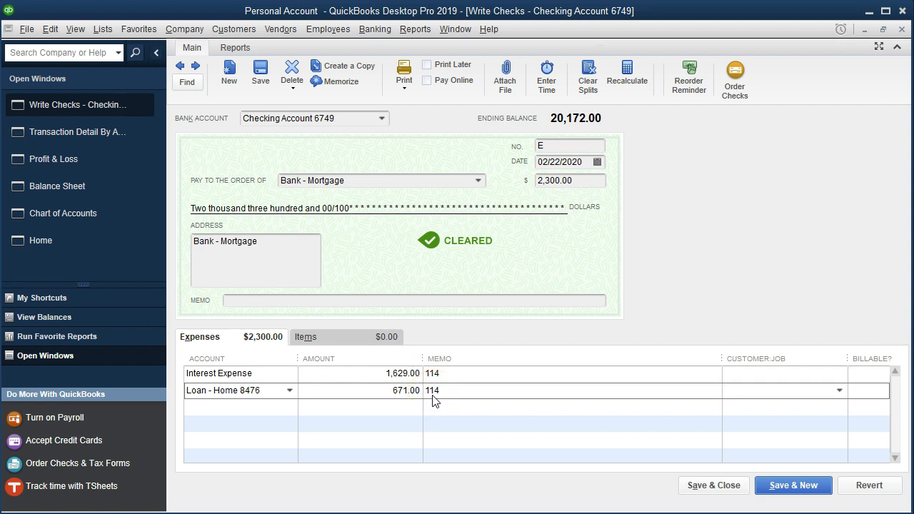
# - Save and close the check for payment 114, recording the changes, and close the detail report
pyautogui.click(690, 488)
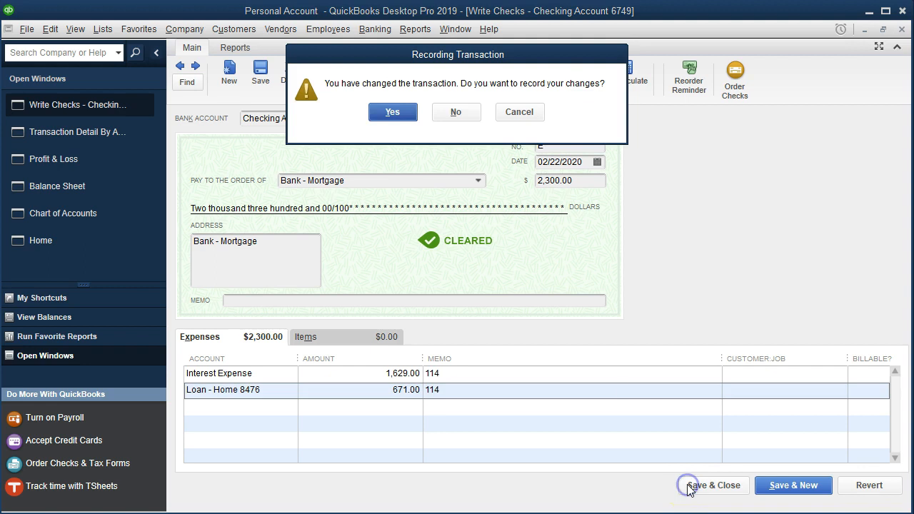
pyautogui.click(411, 116)
pyautogui.click(422, 154)
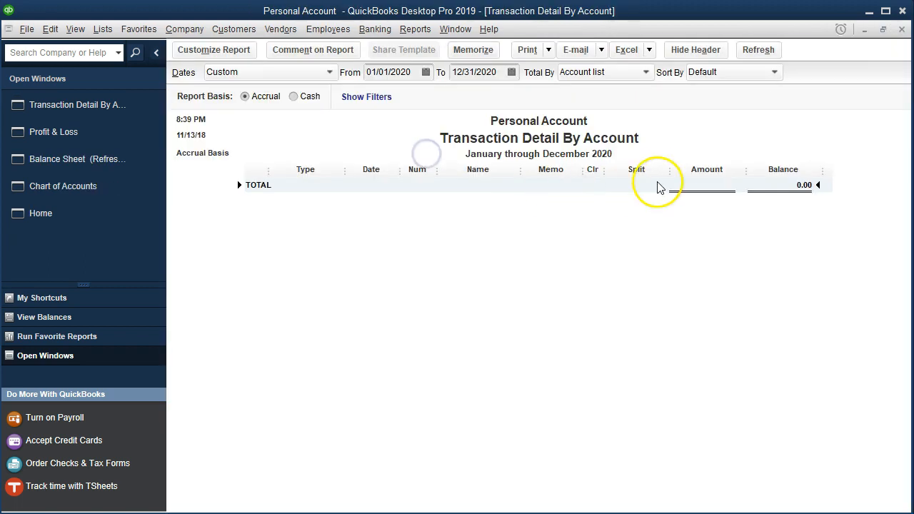
pyautogui.click(902, 29)
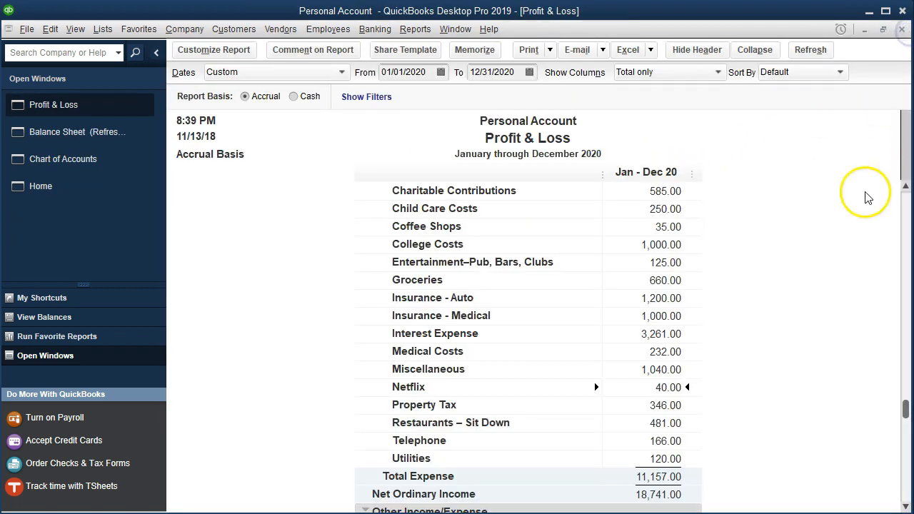
# - Examine the Interest Expense transaction detail from the Profit & Loss report
pyautogui.click(731, 370)
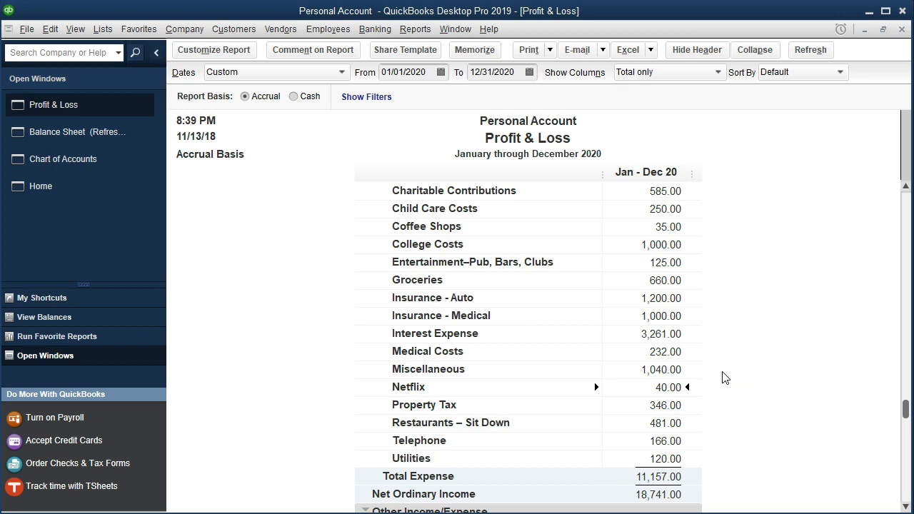
pyautogui.click(707, 379)
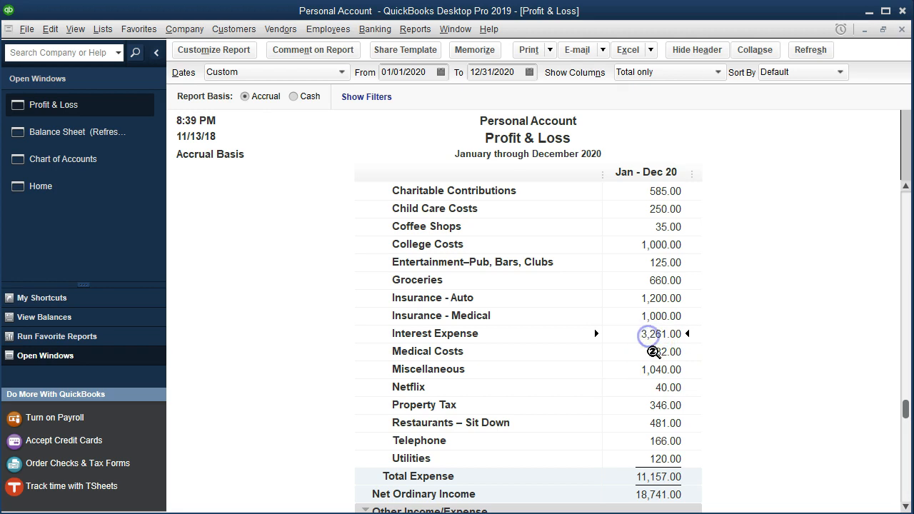
pyautogui.doubleClick(650, 334)
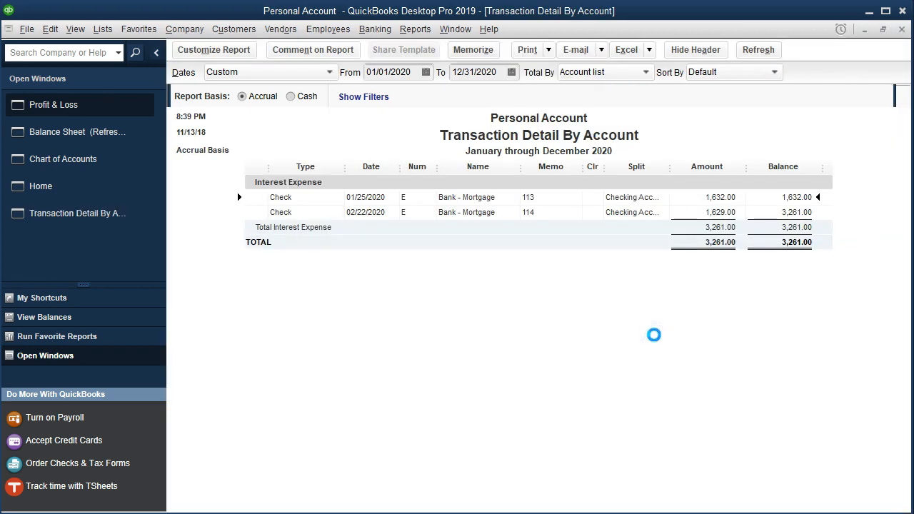
pyautogui.click(697, 213)
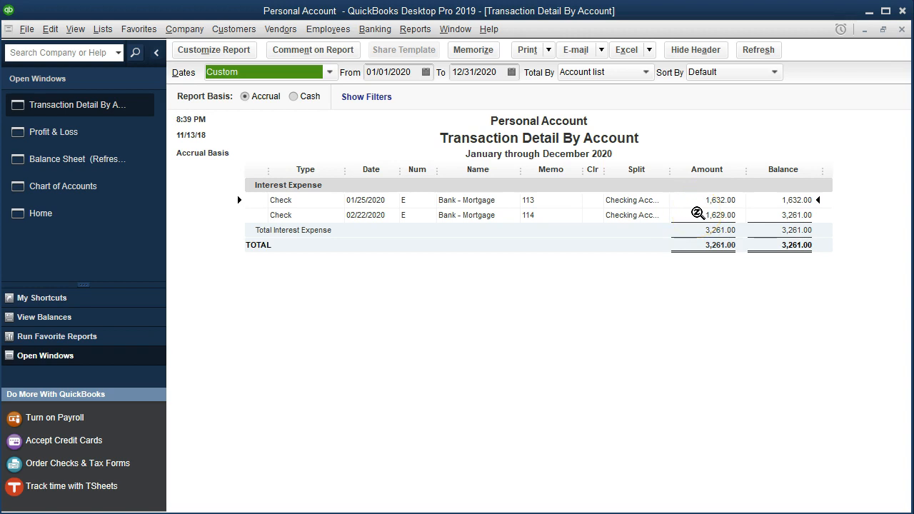
# - Close the interest detail report and examine the Loan - Home 8476 transactions from the Balance Sheet
pyautogui.click(902, 29)
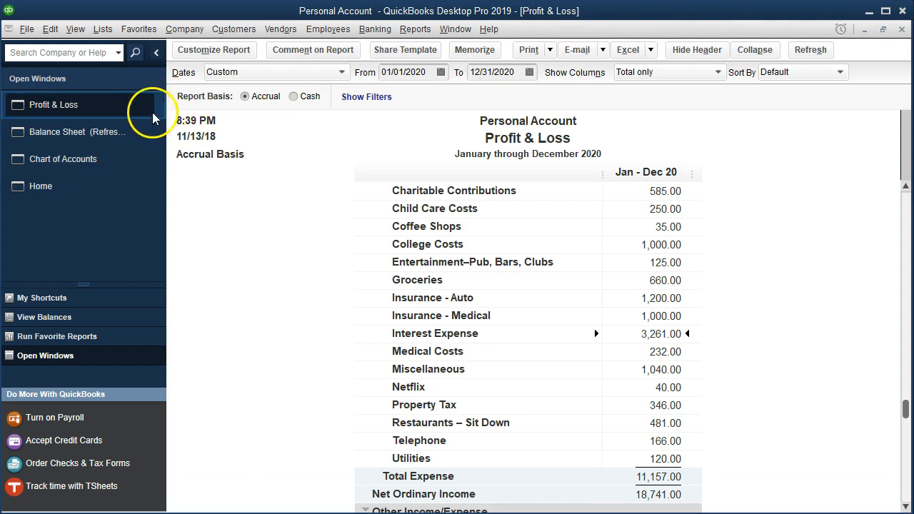
pyautogui.click(120, 135)
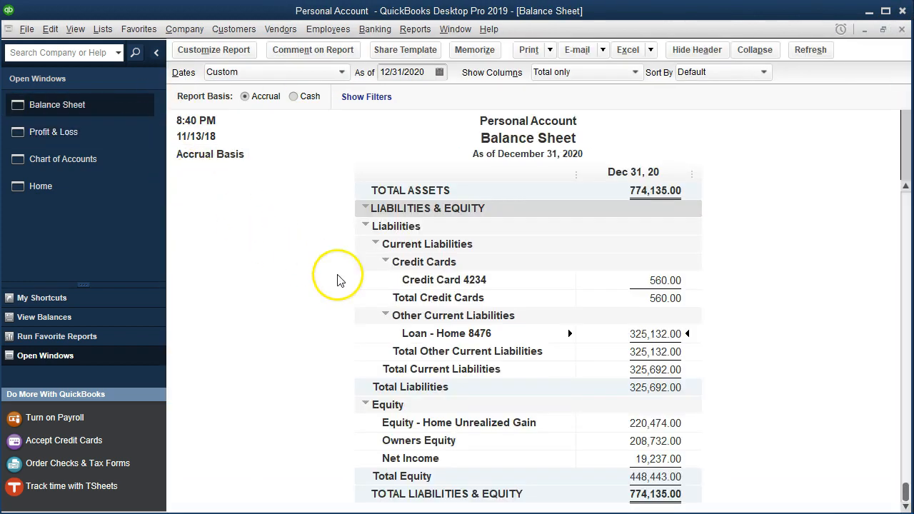
pyautogui.doubleClick(614, 335)
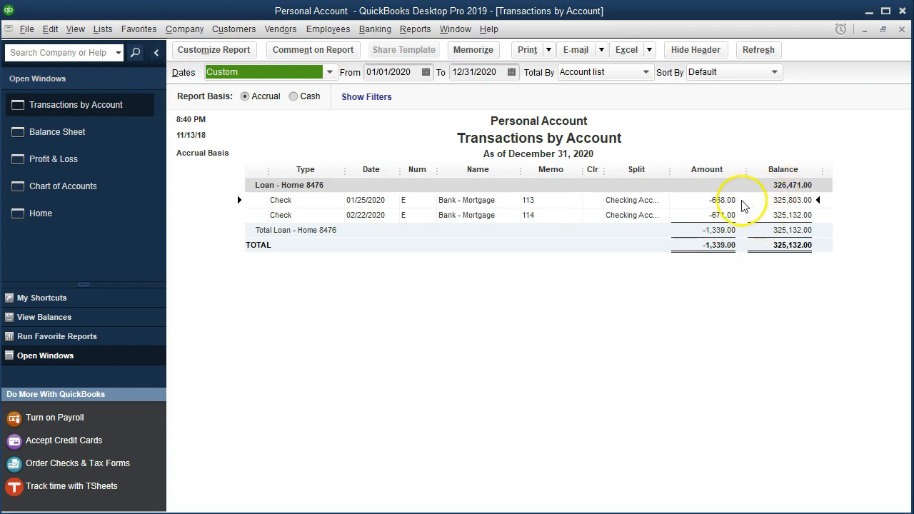
pyautogui.click(760, 215)
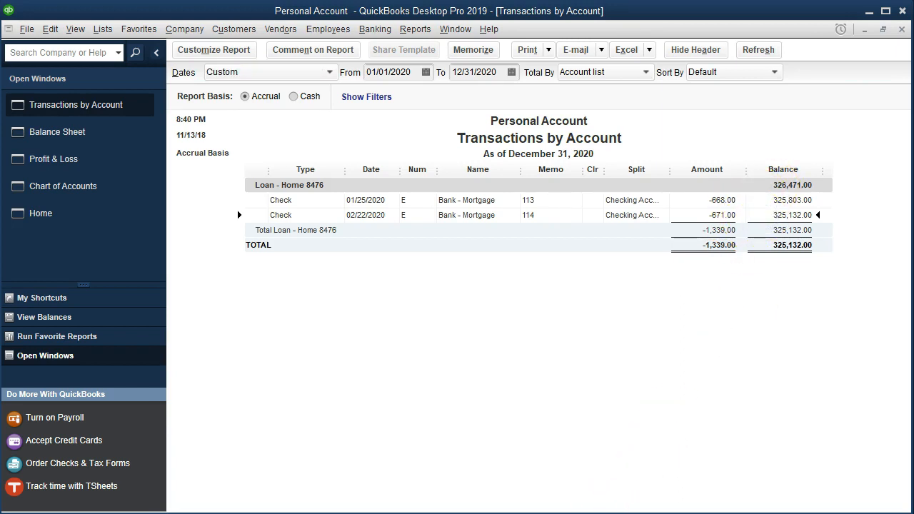
# - Compare the loan balance with payment 114's remaining principal in the Excel amortization schedule
pyautogui.moveTo(368, 513)
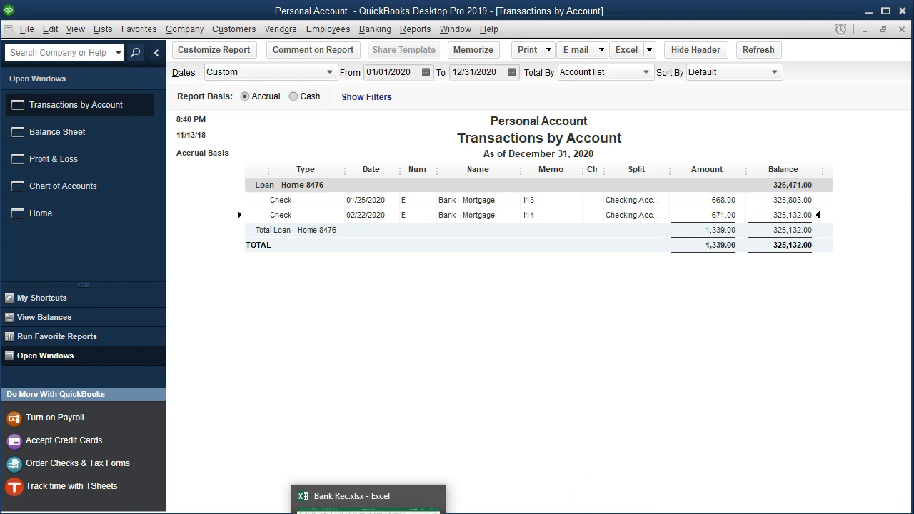
pyautogui.click(368, 500)
pyautogui.click(327, 261)
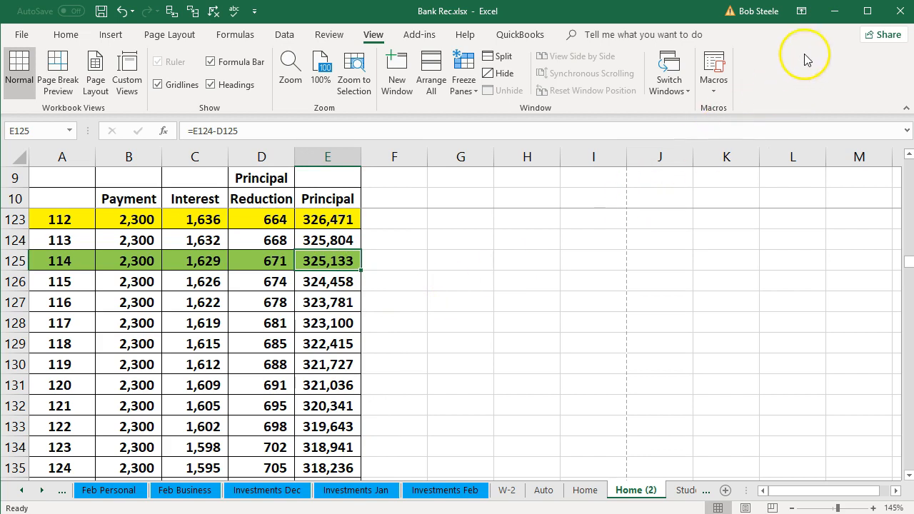
pyautogui.click(834, 13)
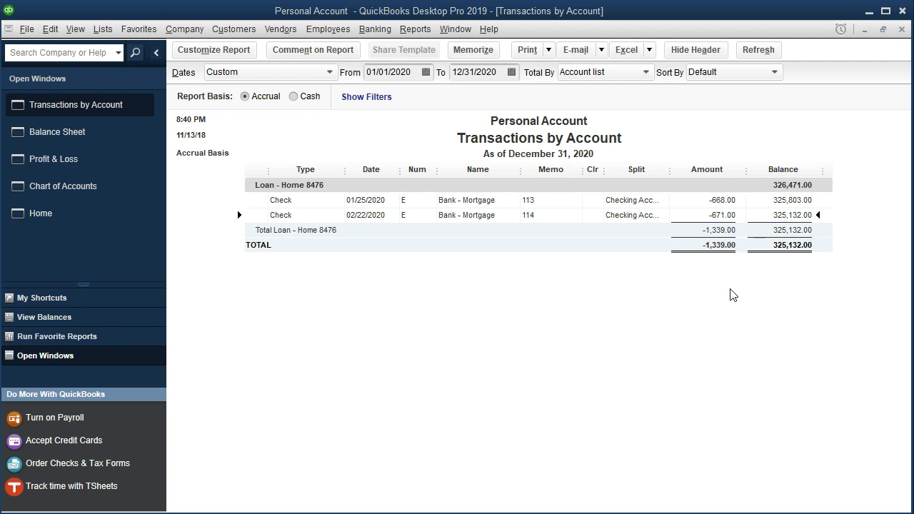
# - Close the loan transaction report and review the Profit & Loss report down to net income
pyautogui.click(902, 29)
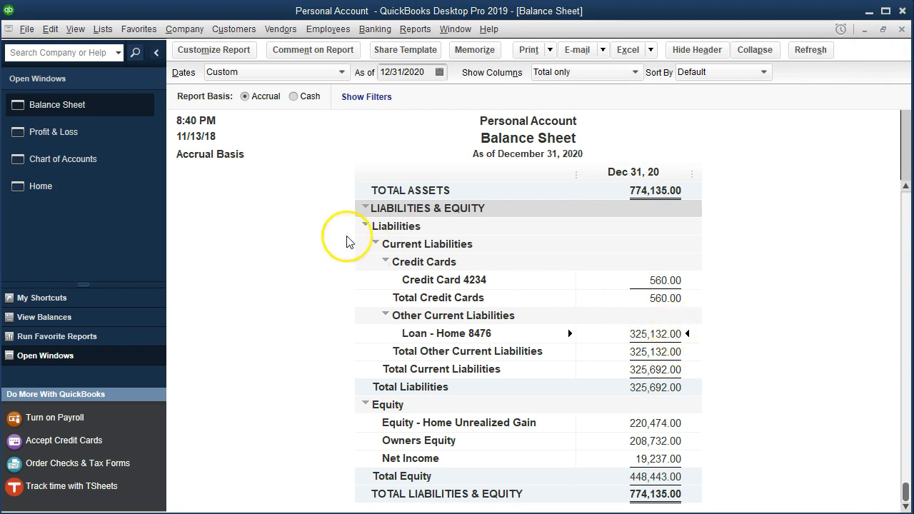
pyautogui.click(107, 133)
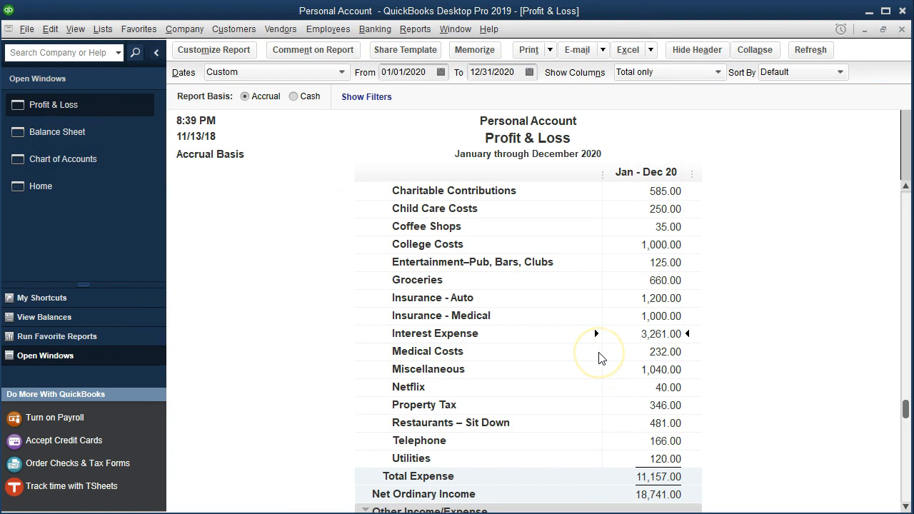
pyautogui.scroll(-1, 602, 364)
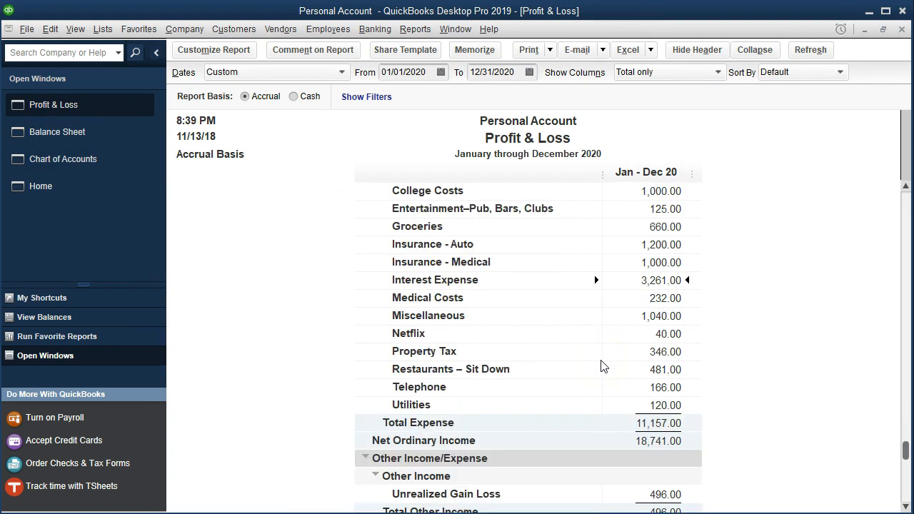
pyautogui.scroll(-1, 602, 366)
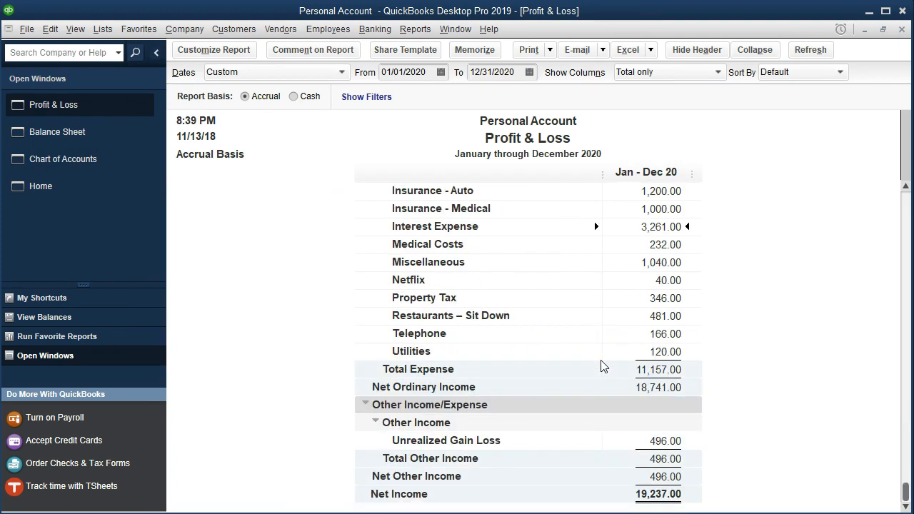